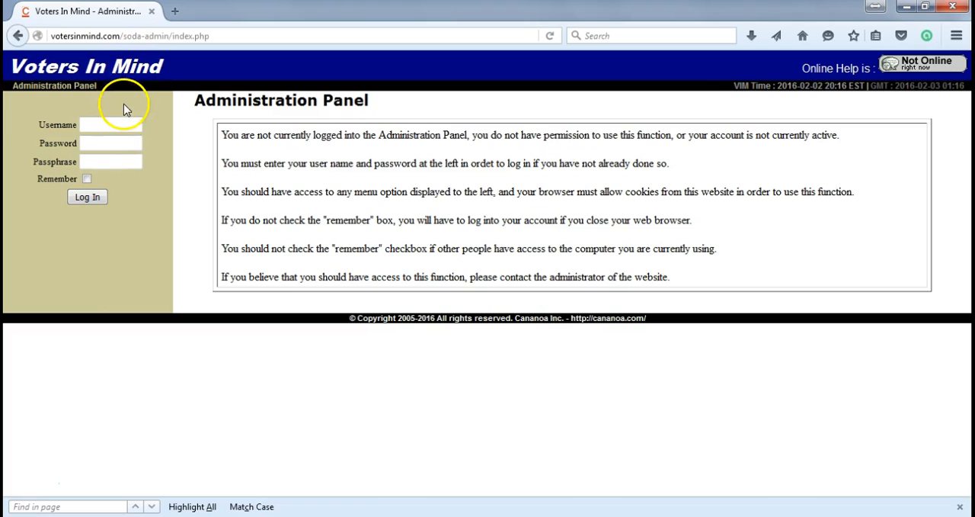
Step: Log in to the Administration Panel with the username admin, the account password and the passphrase
{"action": "left_click", "coordinate": [226, 129]}
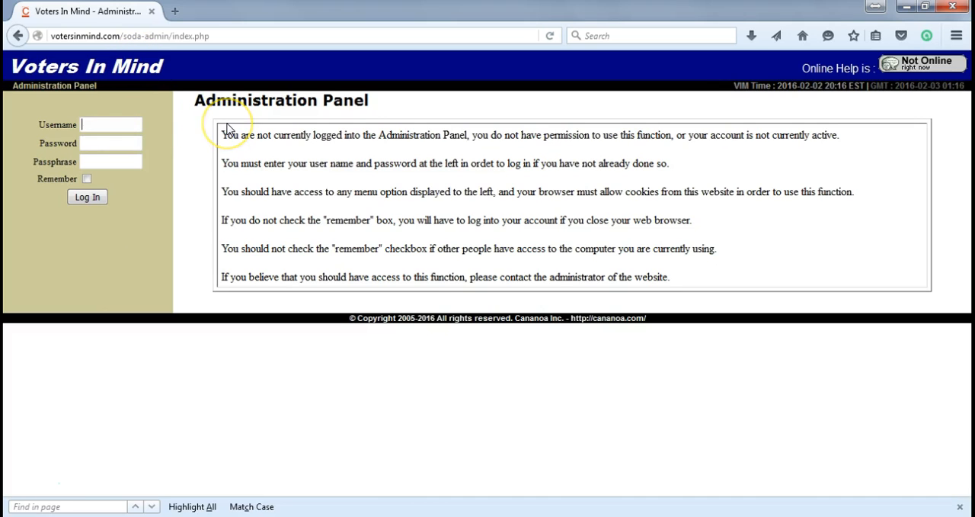
{"action": "type", "text": "admin"}
{"action": "key", "text": "Tab"}
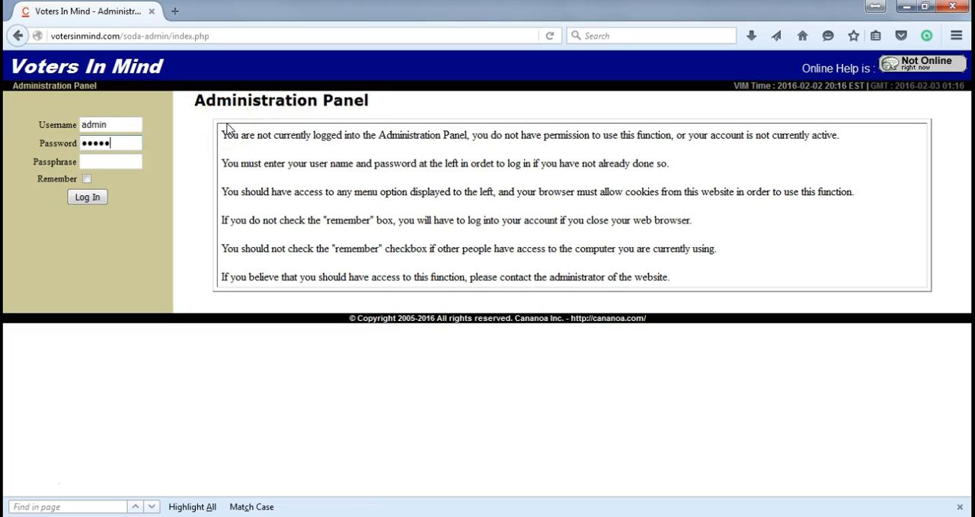
{"action": "type", "text": "1"}
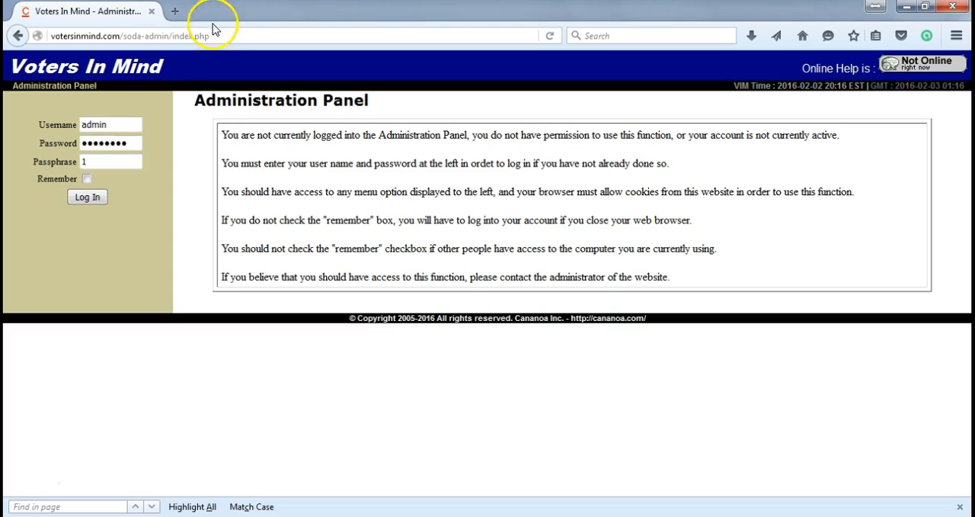
{"action": "left_click_drag", "start_coordinate": [228, 35], "coordinate": [66, 83]}
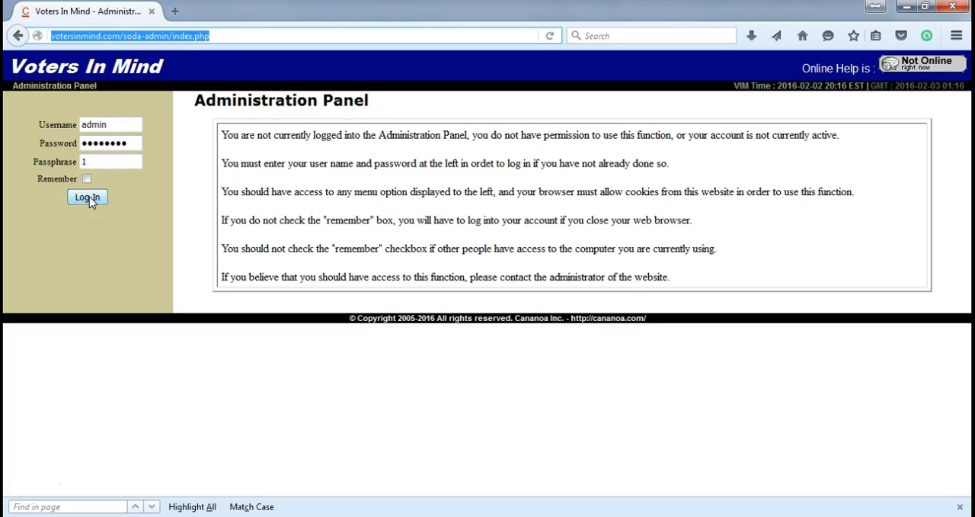
{"action": "left_click", "coordinate": [87, 198]}
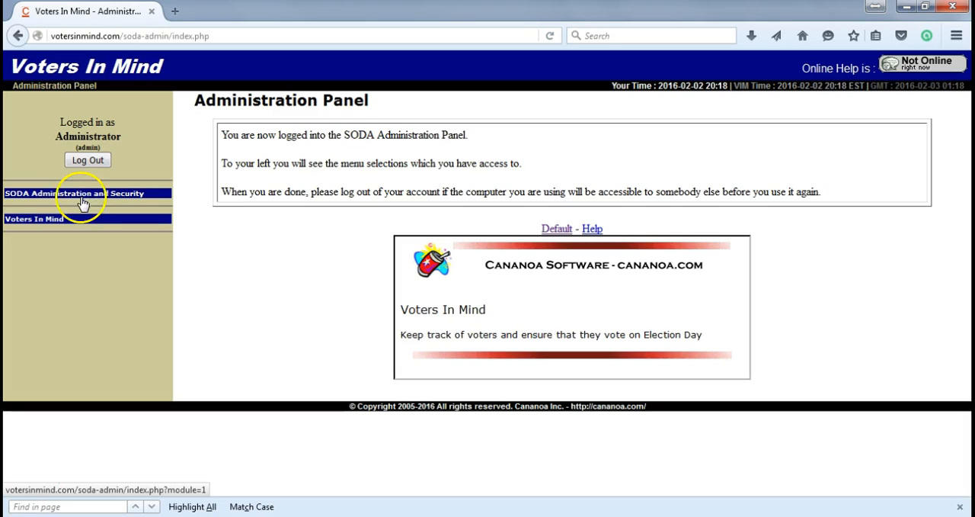
Step: Examine the menu options of the SODA Administration and Security module and the Voters In Mind module
{"action": "left_click", "coordinate": [70, 195]}
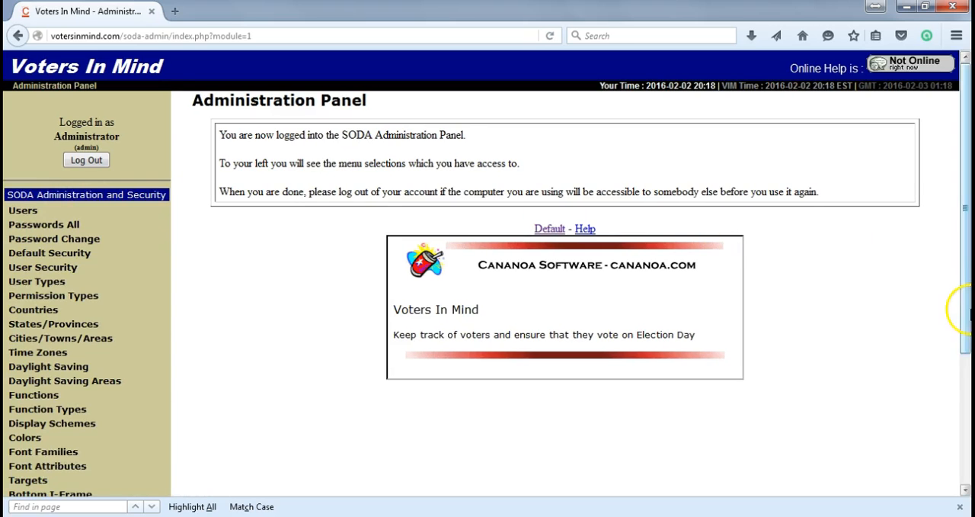
{"action": "left_click", "coordinate": [961, 363]}
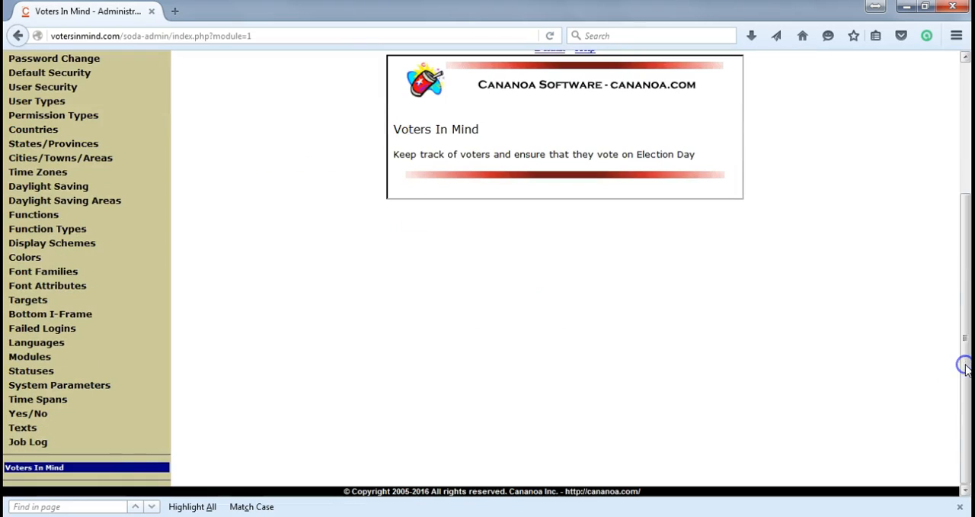
{"action": "left_click", "coordinate": [59, 468]}
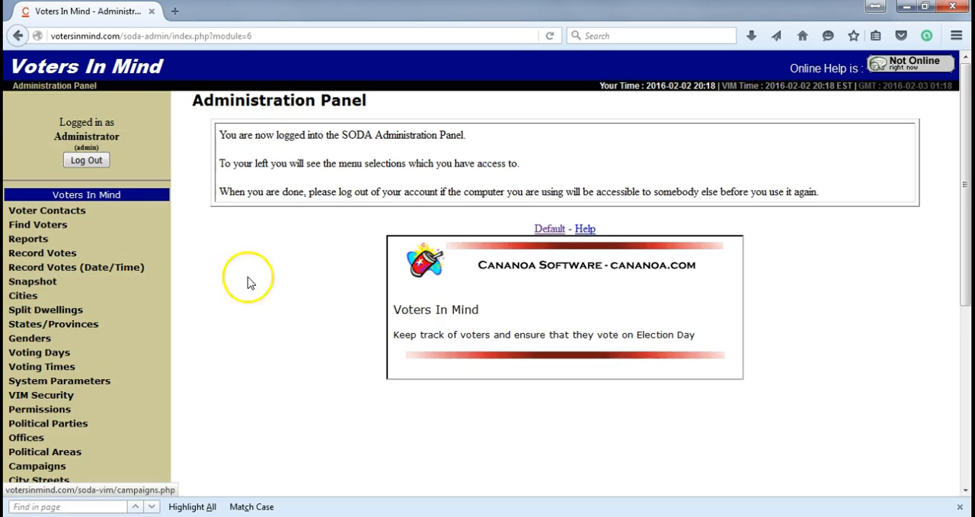
{"action": "left_click_drag", "start_coordinate": [968, 213], "coordinate": [966, 392]}
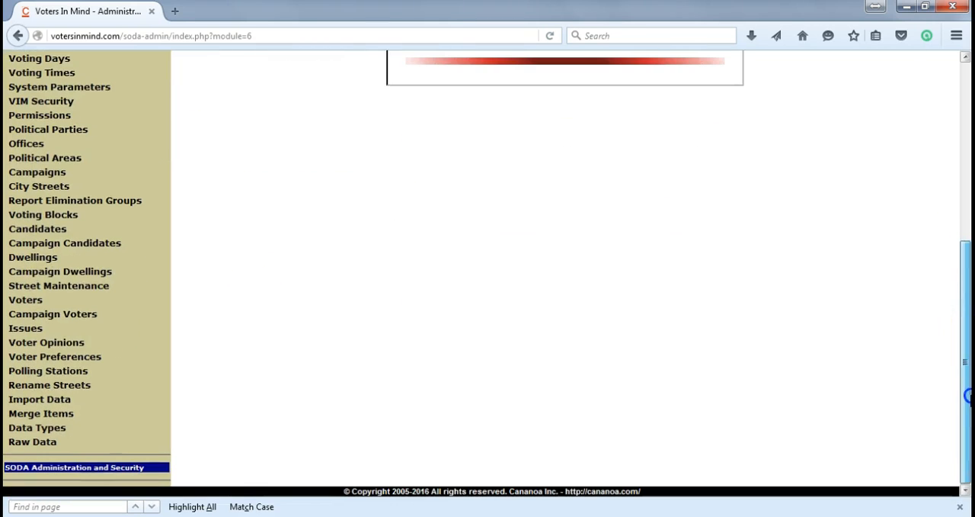
{"action": "left_click", "coordinate": [135, 465]}
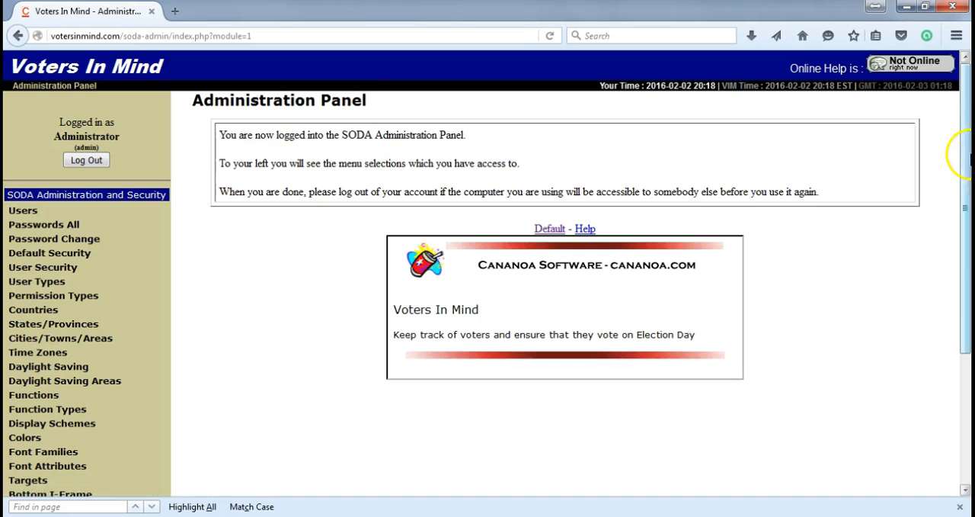
{"action": "left_click_drag", "start_coordinate": [968, 178], "coordinate": [969, 328]}
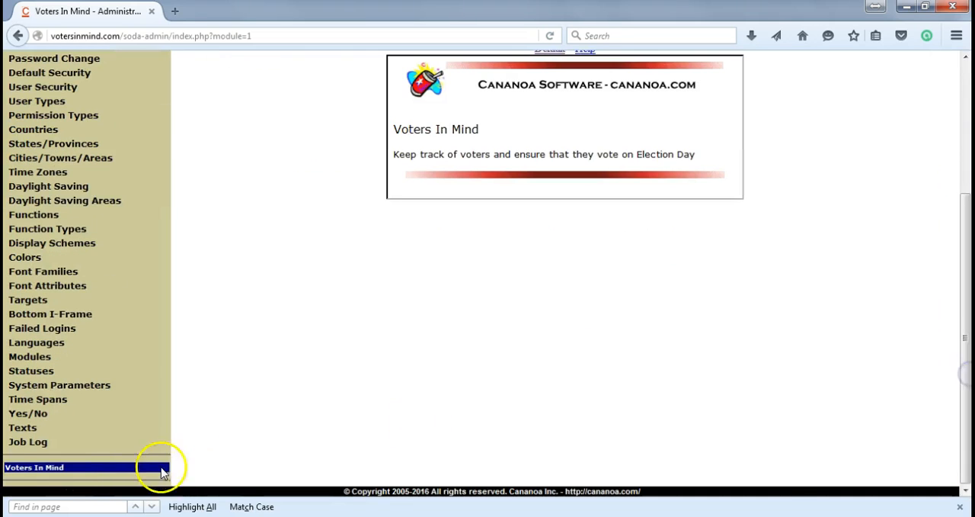
Step: Open Import Data in the Voters In Mind module and examine the required file fields and the upload form
{"action": "left_click", "coordinate": [60, 471]}
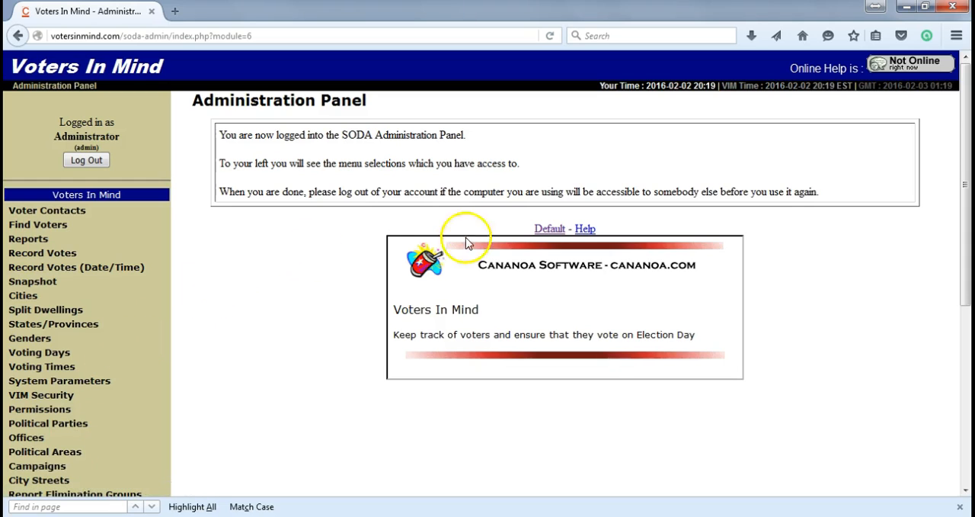
{"action": "left_click_drag", "start_coordinate": [966, 158], "coordinate": [967, 345]}
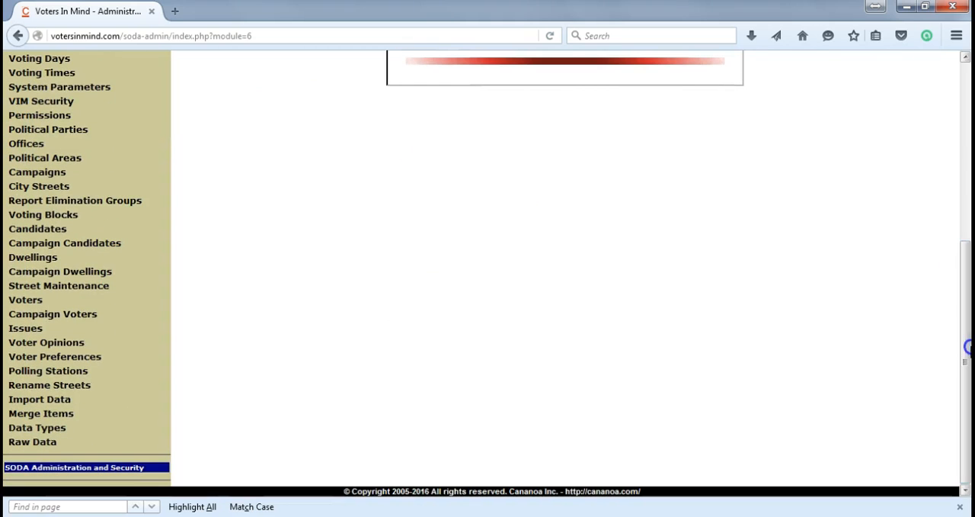
{"action": "left_click_drag", "start_coordinate": [968, 344], "coordinate": [961, 374]}
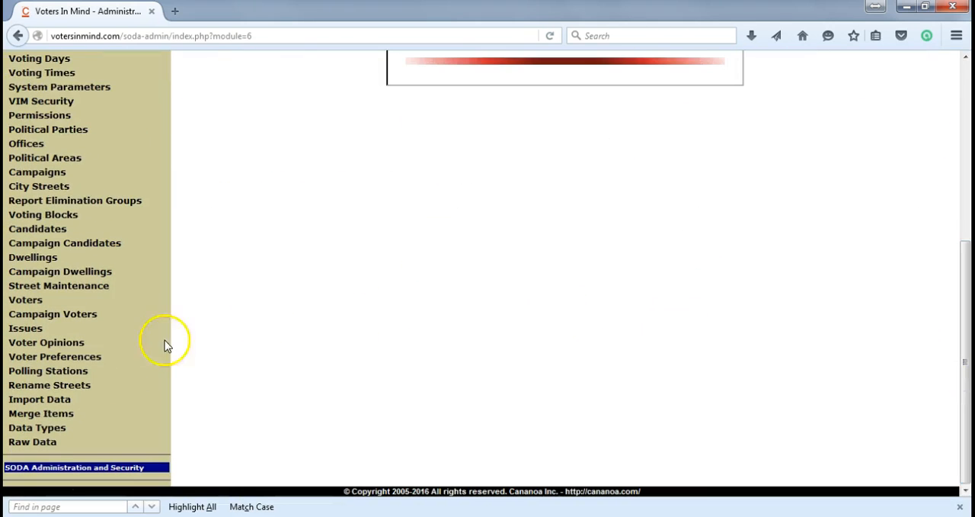
{"action": "left_click", "coordinate": [60, 398]}
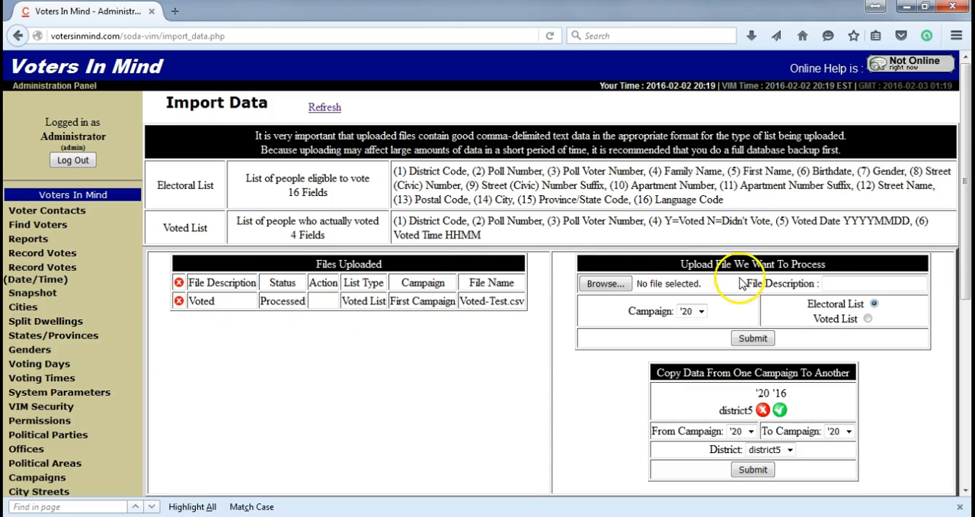
{"action": "left_click", "coordinate": [848, 286]}
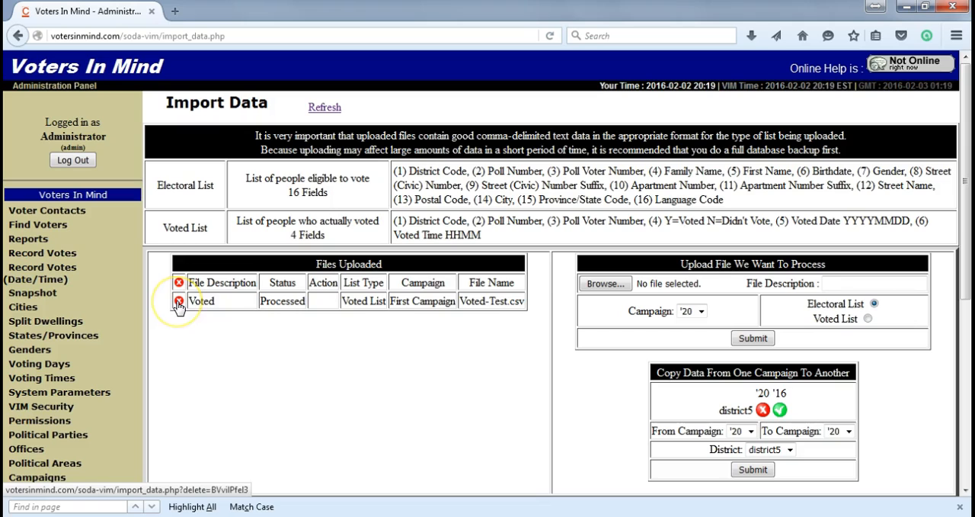
{"action": "left_click_drag", "start_coordinate": [485, 236], "coordinate": [390, 215]}
{"action": "left_click", "coordinate": [415, 333]}
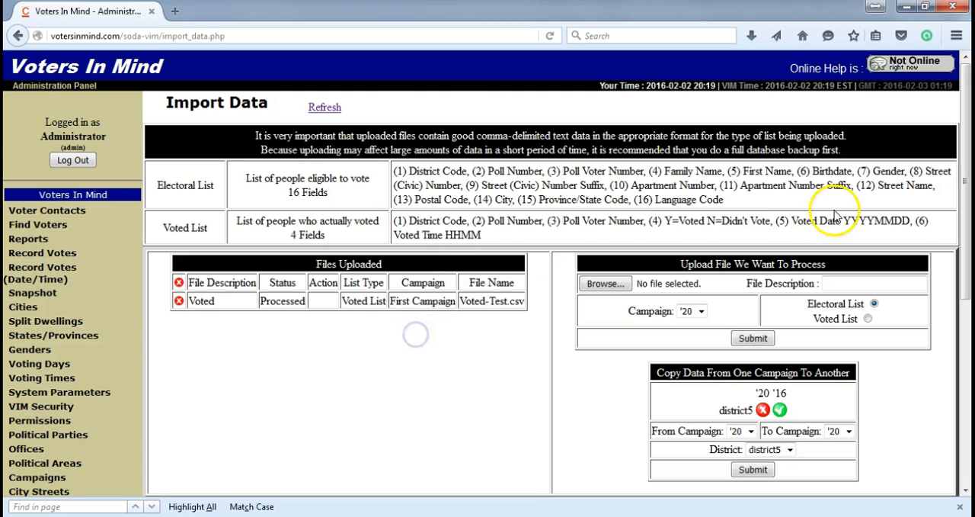
{"action": "left_click_drag", "start_coordinate": [963, 183], "coordinate": [951, 204]}
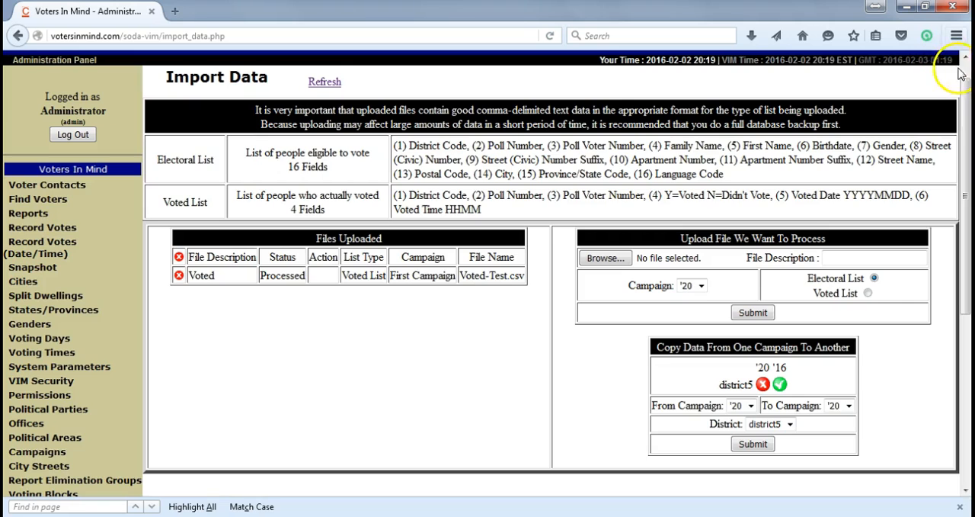
{"action": "scroll", "coordinate": [964, 76], "scroll_direction": "up", "scroll_amount": 1}
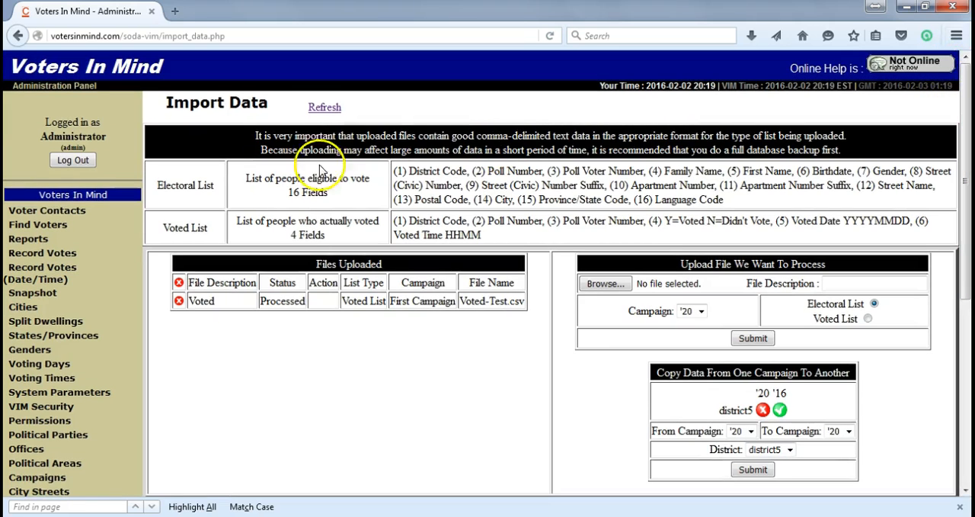
Step: In Voter Contacts, choose Jackson from the list of all streets and open its fourth listed dwelling
{"action": "left_click", "coordinate": [49, 213]}
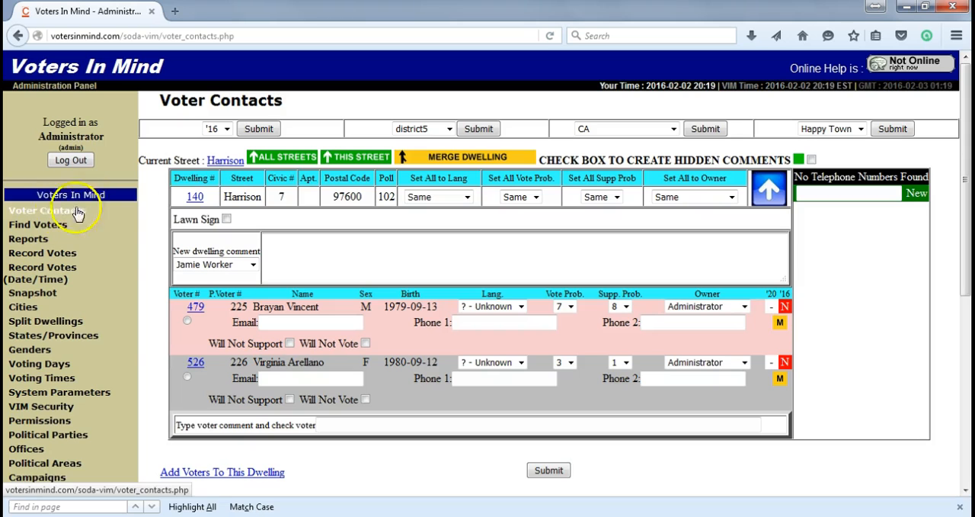
{"action": "left_click", "coordinate": [347, 156]}
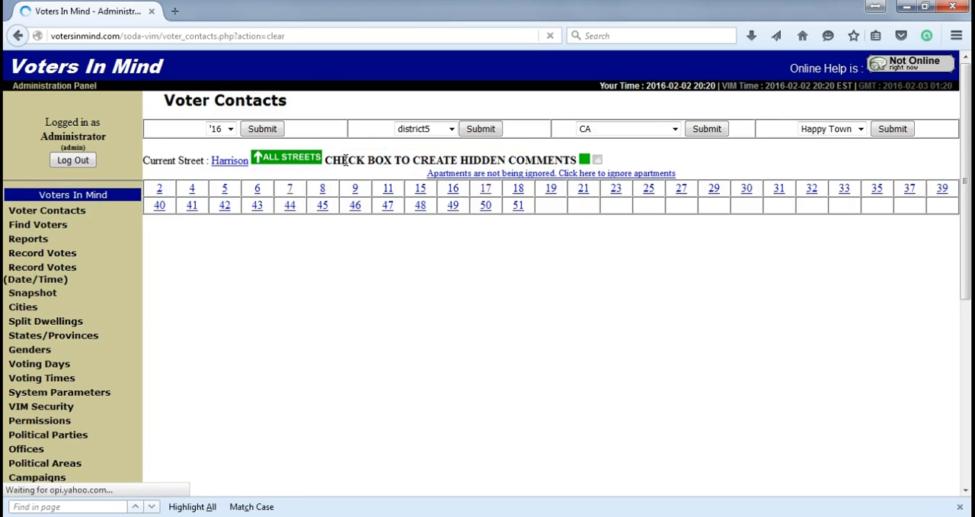
{"action": "left_click", "coordinate": [314, 160]}
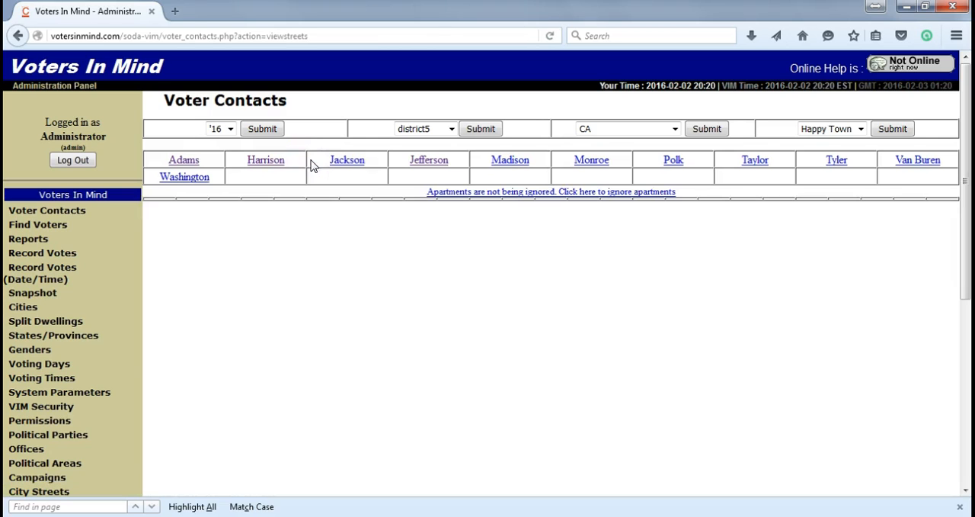
{"action": "left_click", "coordinate": [350, 161]}
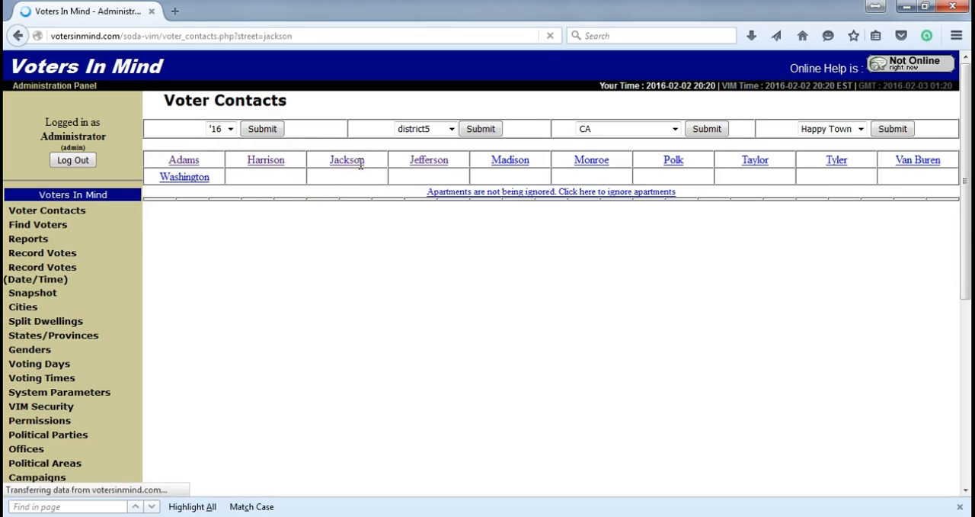
{"action": "left_click", "coordinate": [258, 189]}
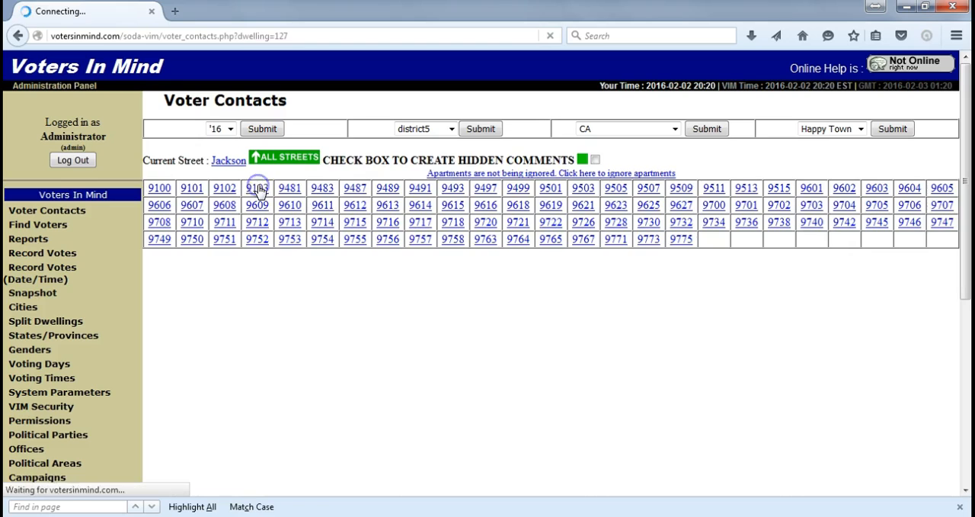
Step: Save the new dwelling comment "This is a comment" and check its entry in the dwelling record
{"action": "left_click", "coordinate": [327, 272]}
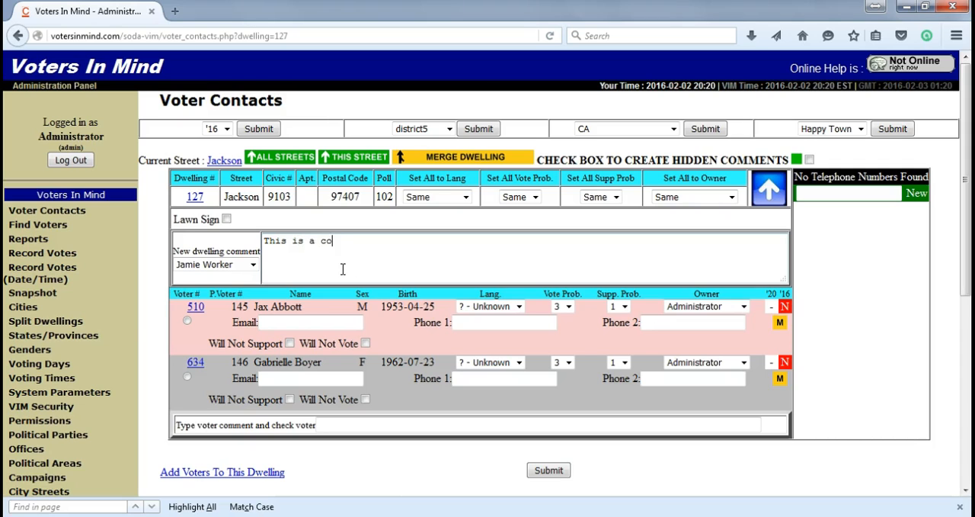
{"action": "left_click", "coordinate": [279, 371]}
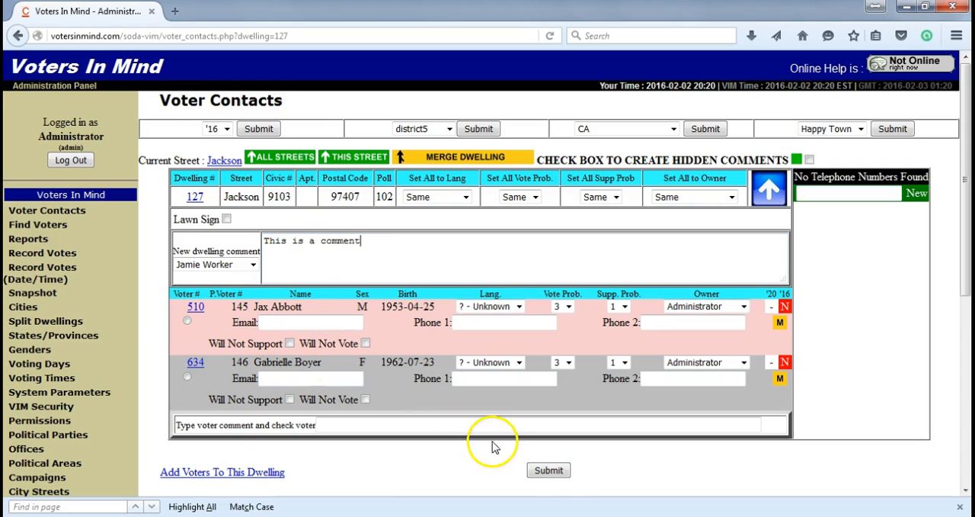
{"action": "left_click", "coordinate": [550, 471]}
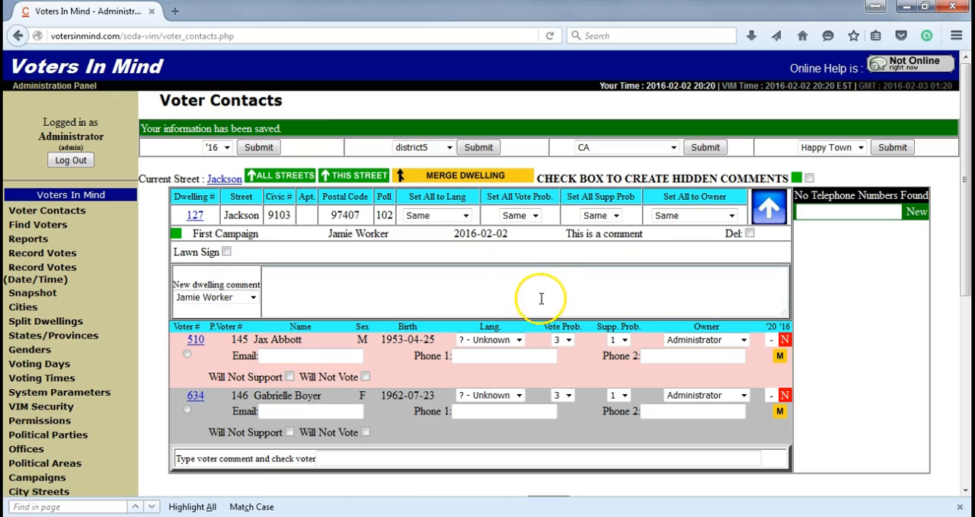
{"action": "left_click_drag", "start_coordinate": [644, 234], "coordinate": [576, 234]}
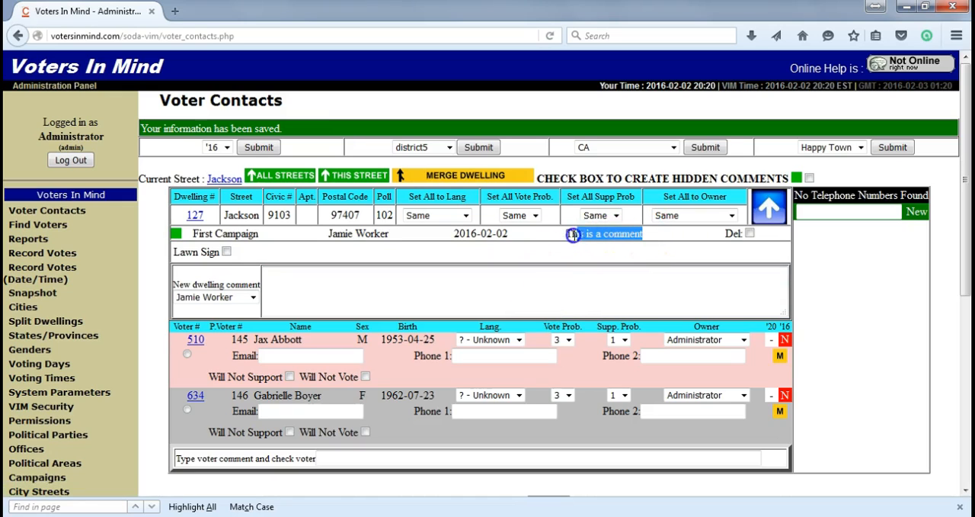
{"action": "left_click", "coordinate": [504, 251]}
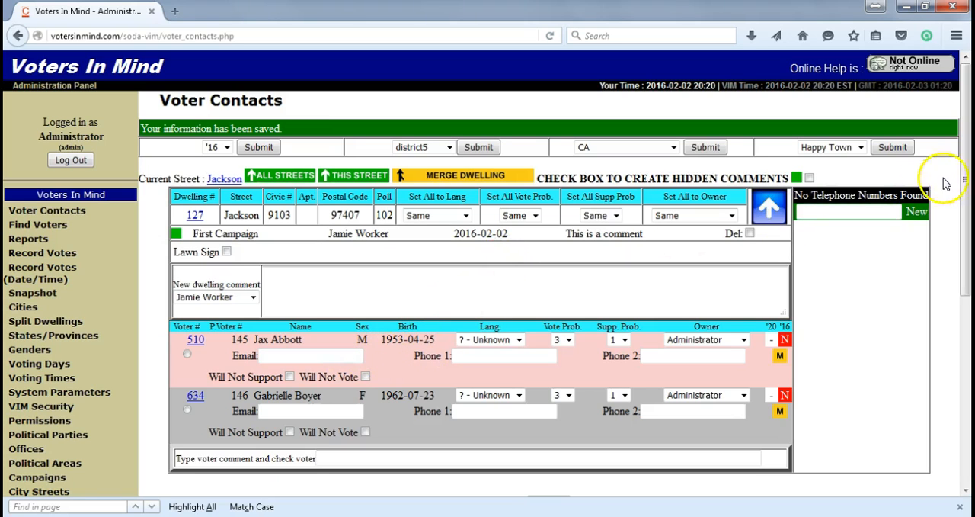
Step: Set the owner of all voters in this dwelling to the candidate's user entry and submit the change
{"action": "mouse_move", "coordinate": [964, 169]}
{"action": "left_mouse_down"}
{"action": "mouse_move", "coordinate": [965, 283]}
{"action": "mouse_move", "coordinate": [964, 228]}
{"action": "left_mouse_up"}
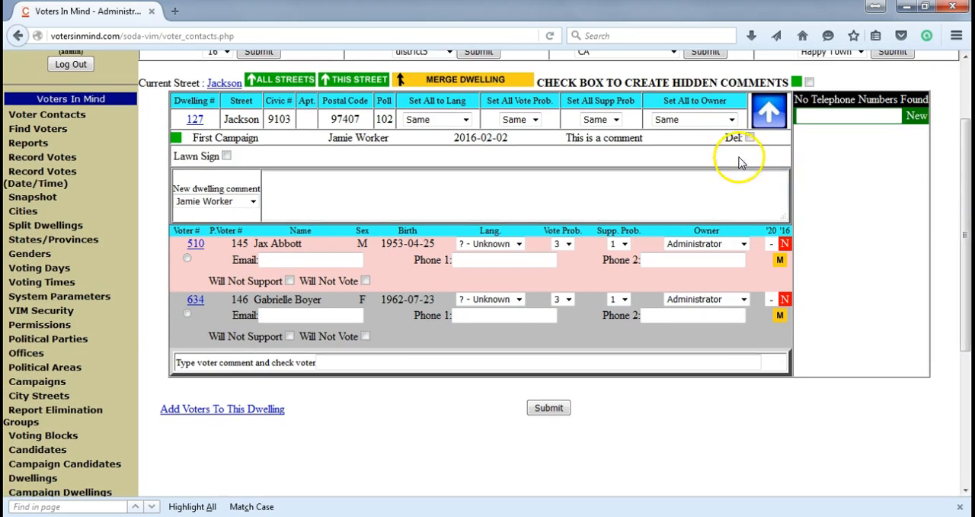
{"action": "left_click", "coordinate": [712, 121]}
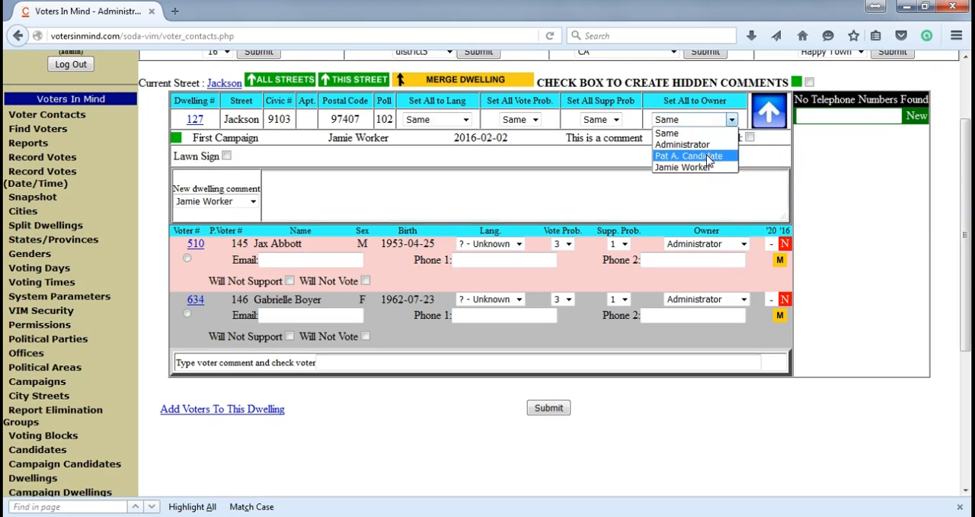
{"action": "left_click", "coordinate": [700, 157]}
{"action": "left_click", "coordinate": [549, 408]}
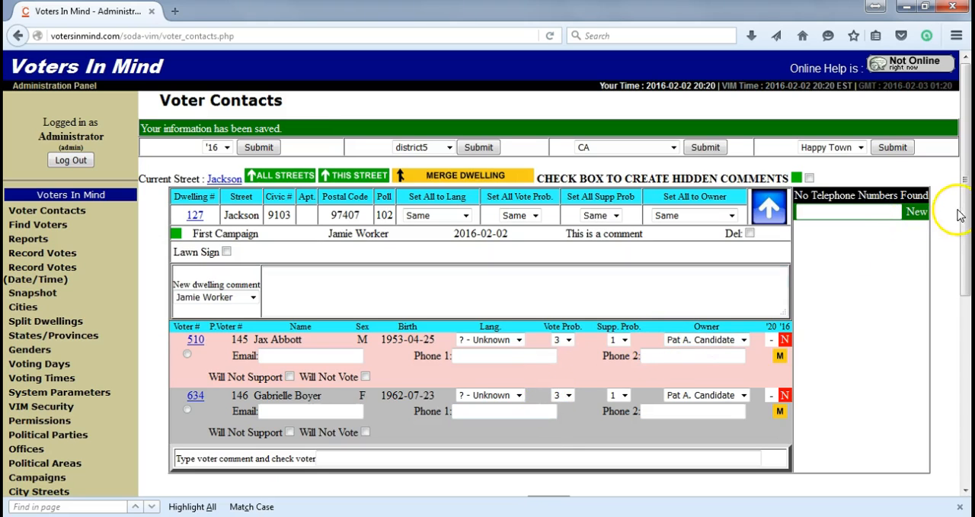
Step: Look over the dwelling's voter records and display the list of all streets
{"action": "left_click_drag", "start_coordinate": [965, 214], "coordinate": [968, 302]}
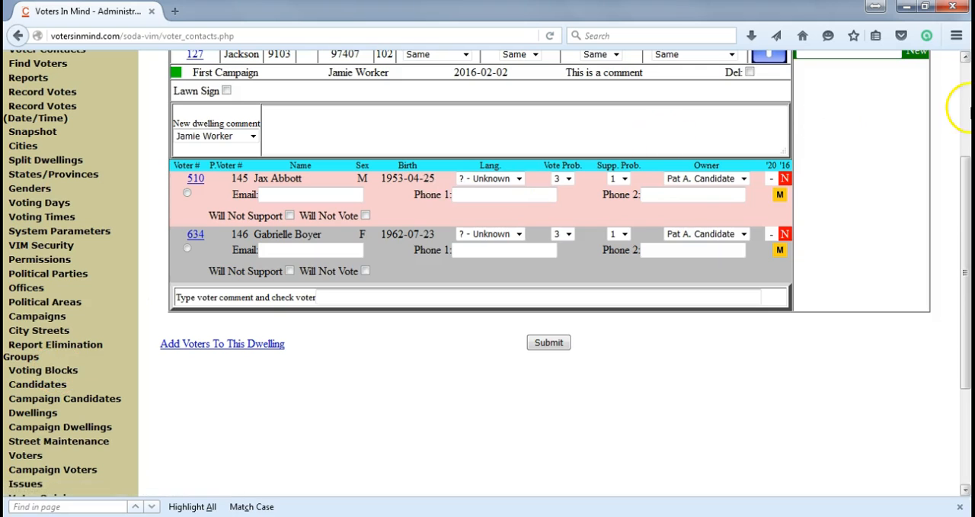
{"action": "scroll", "coordinate": [964, 126], "scroll_direction": "up", "scroll_amount": 5}
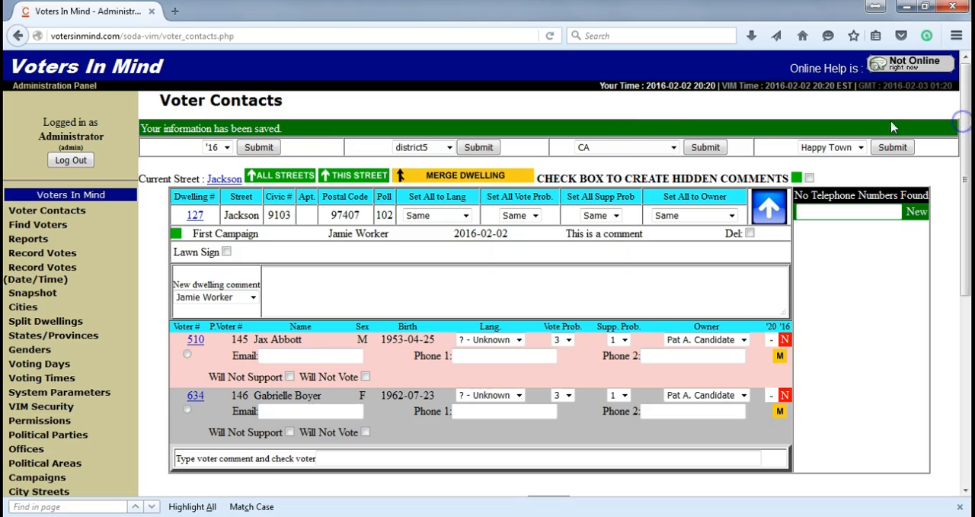
{"action": "left_click", "coordinate": [294, 175]}
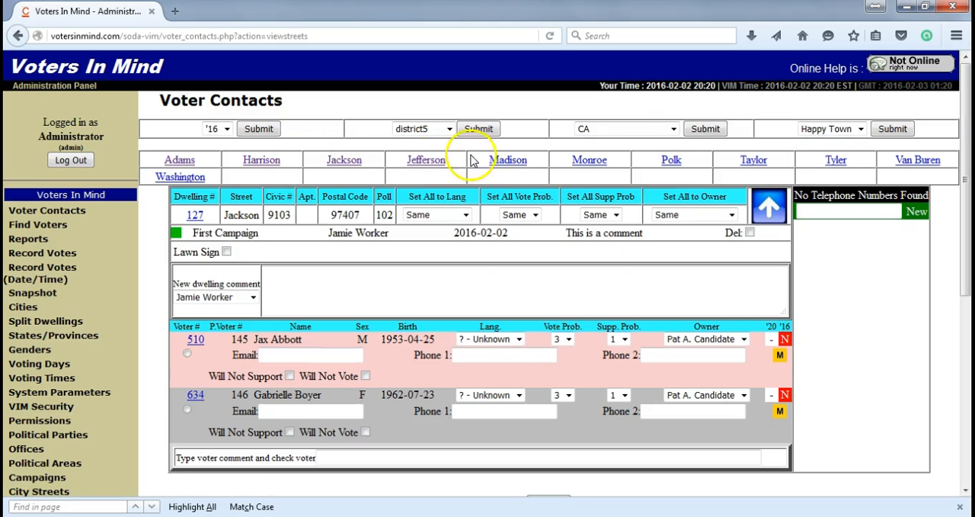
Step: Choose Monroe from the list of all streets and look over its dwelling numbers
{"action": "left_click", "coordinate": [586, 163]}
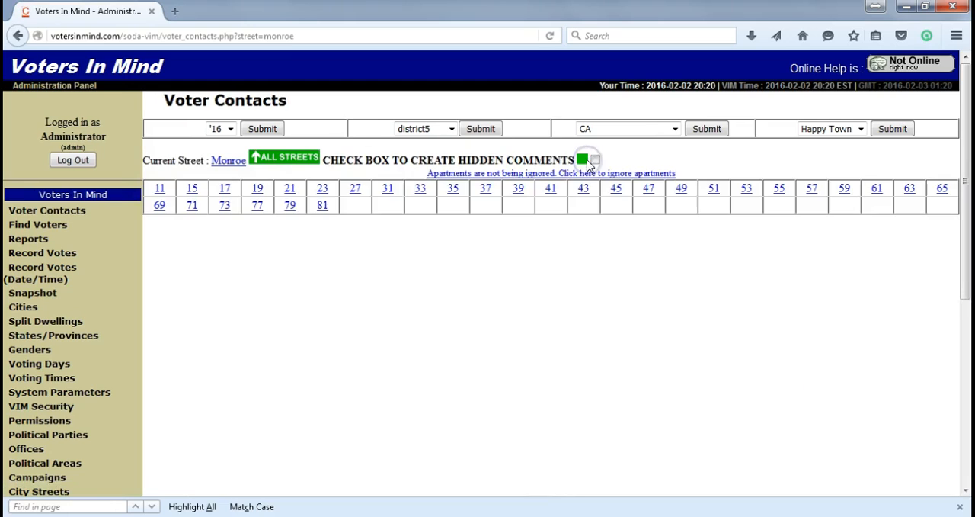
{"action": "left_click_drag", "start_coordinate": [963, 157], "coordinate": [964, 205]}
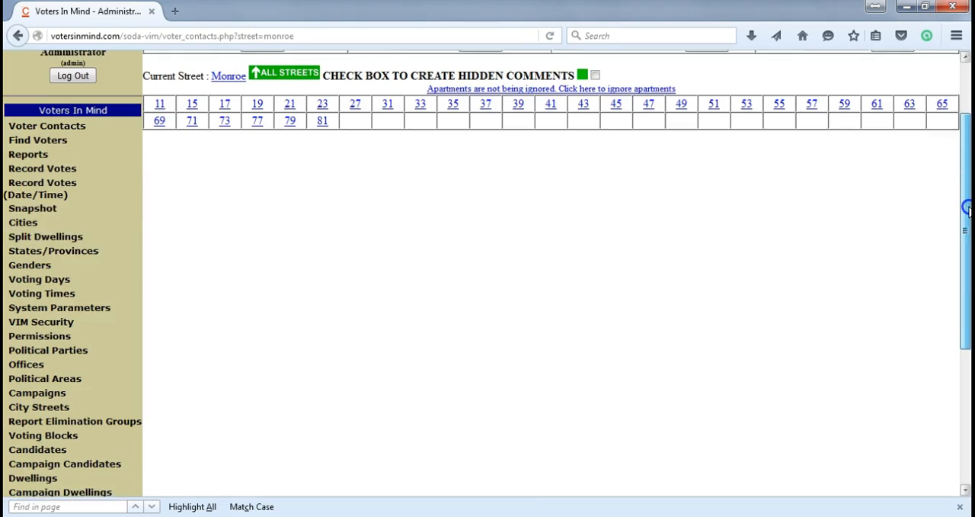
Step: In Find Voters, set the merge mark on the third voter matching "john" and clear it on the second
{"action": "left_click", "coordinate": [56, 140]}
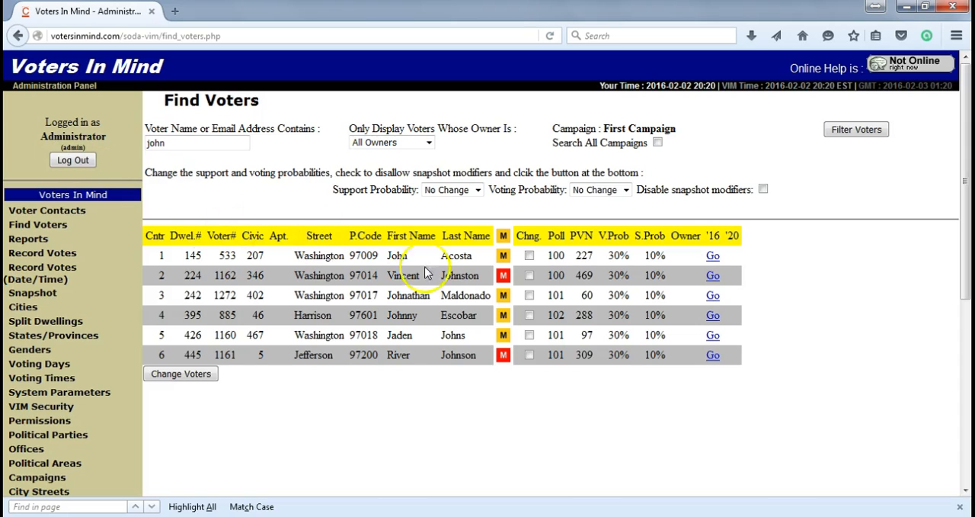
{"action": "left_click", "coordinate": [502, 294]}
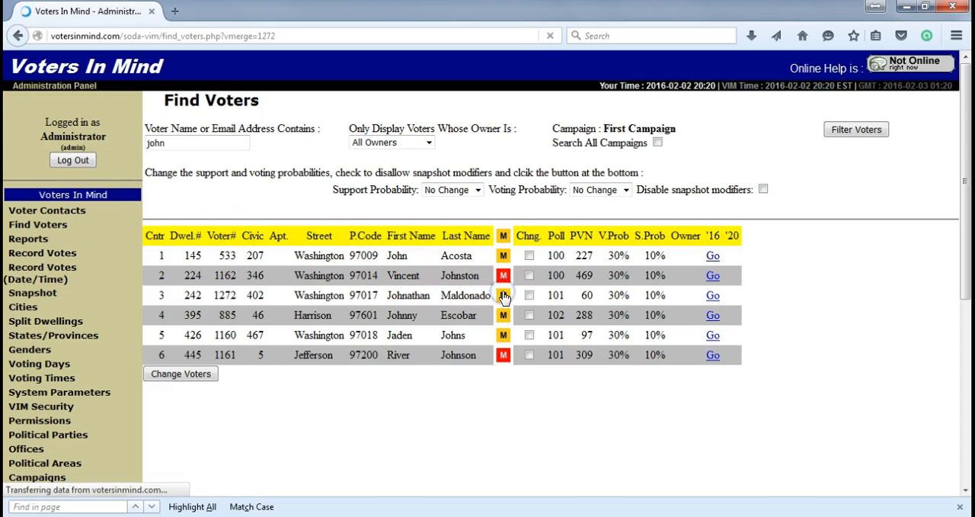
{"action": "left_click", "coordinate": [503, 276]}
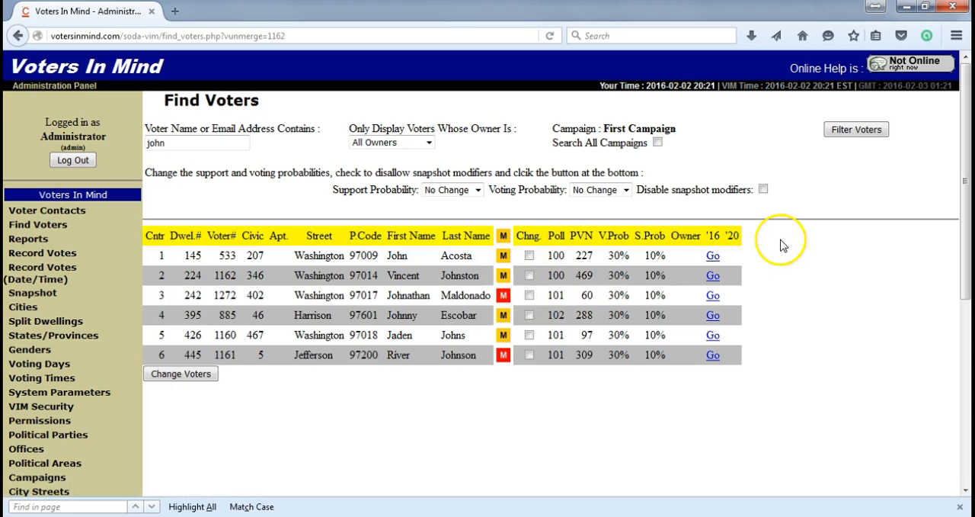
Step: Open Record Votes, tick voters 29 and 39 for poll 100, and look over the voting grid
{"action": "left_click_drag", "start_coordinate": [964, 215], "coordinate": [964, 262]}
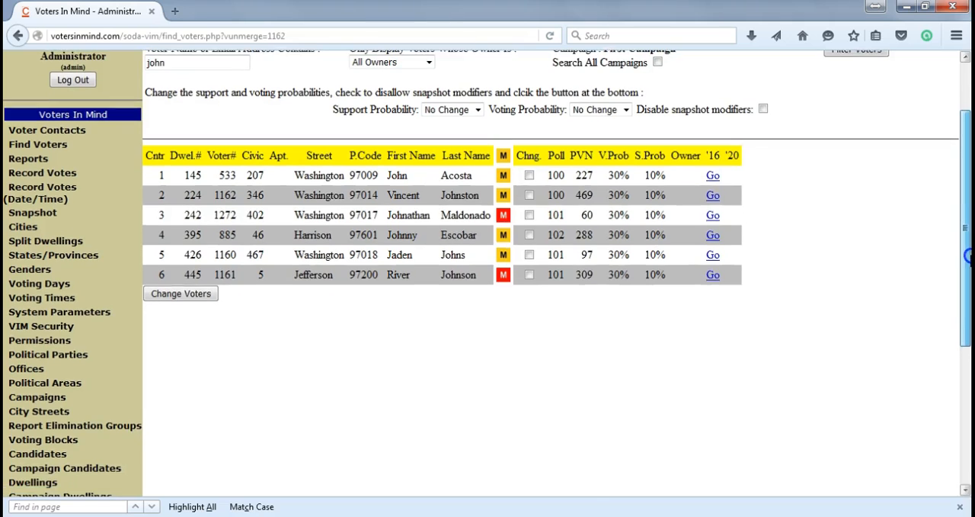
{"action": "left_click", "coordinate": [51, 171]}
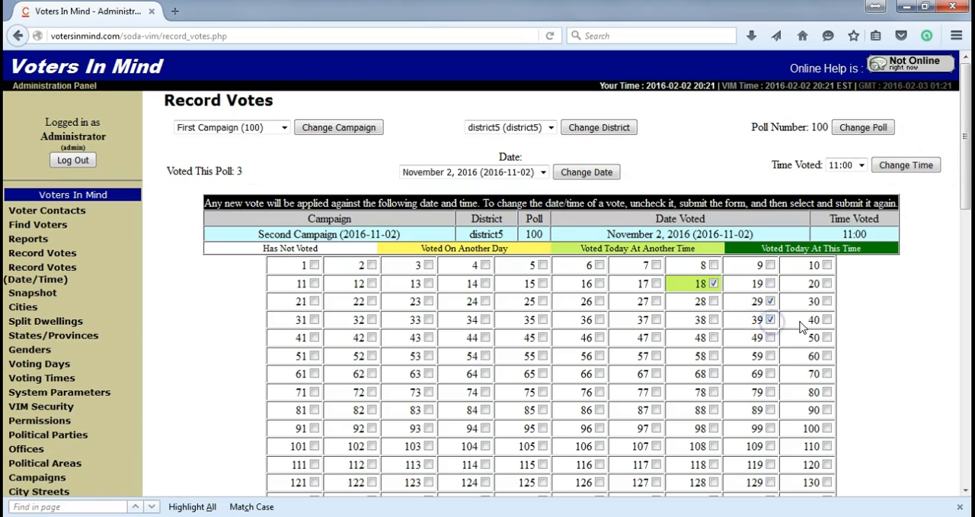
{"action": "left_click_drag", "start_coordinate": [966, 182], "coordinate": [966, 206]}
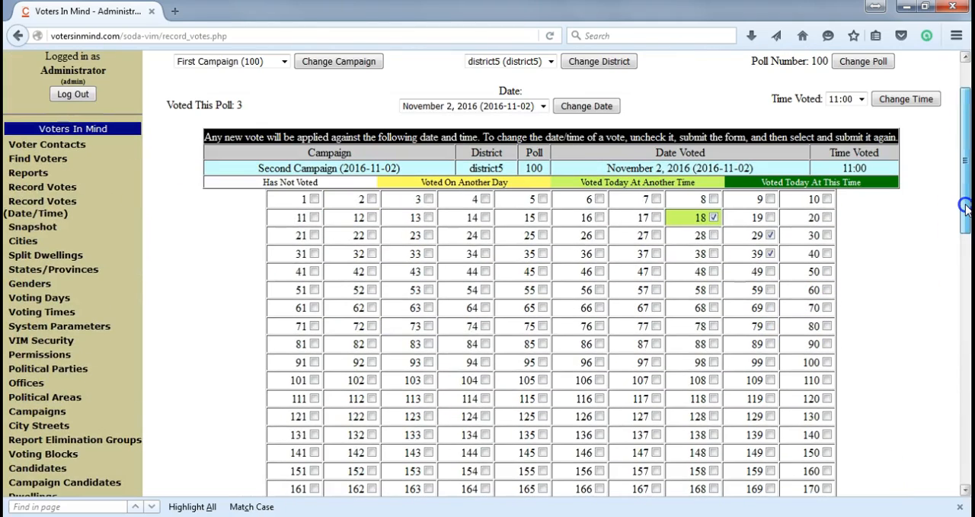
{"action": "left_click_drag", "start_coordinate": [966, 205], "coordinate": [966, 233]}
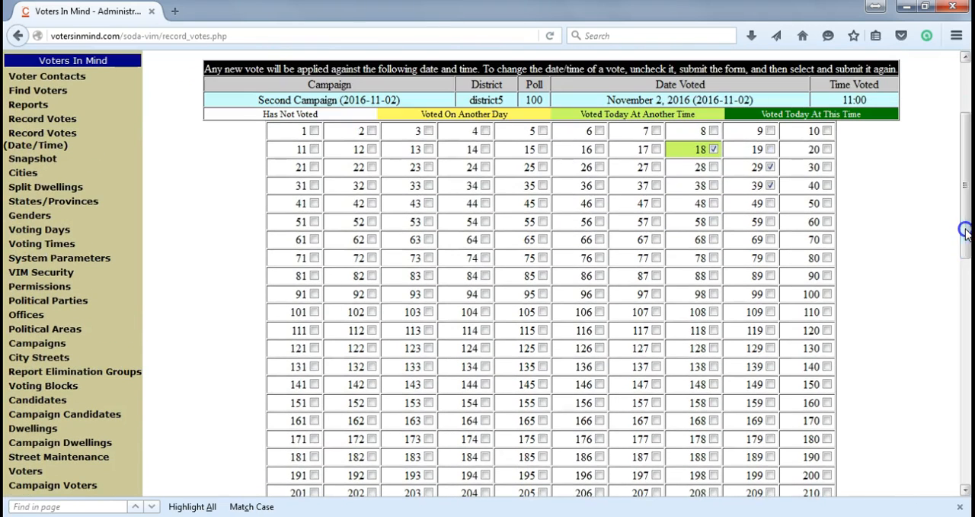
Step: In VIM Security, submit the worker's access to CA, poll 102, and Jackson and Madison streets, and check the administrator's access
{"action": "left_click", "coordinate": [59, 273]}
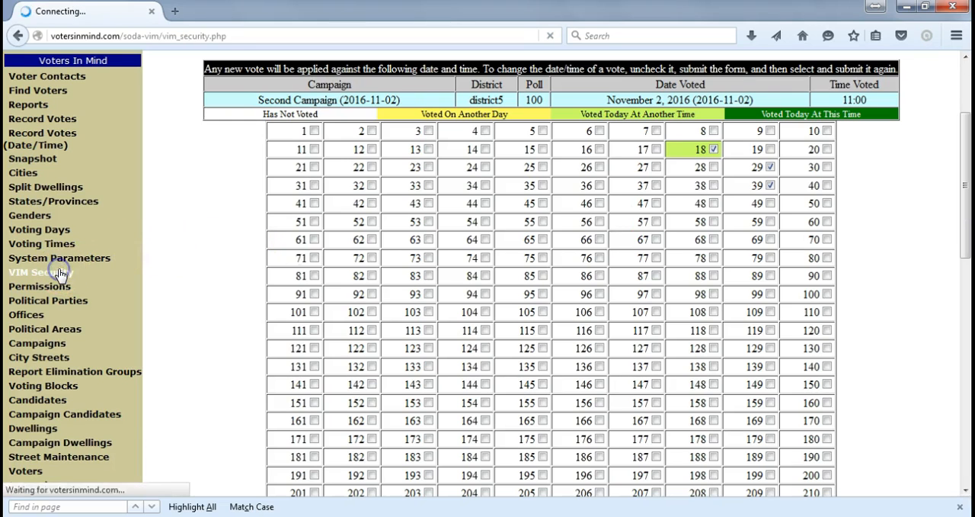
{"action": "left_click", "coordinate": [259, 232]}
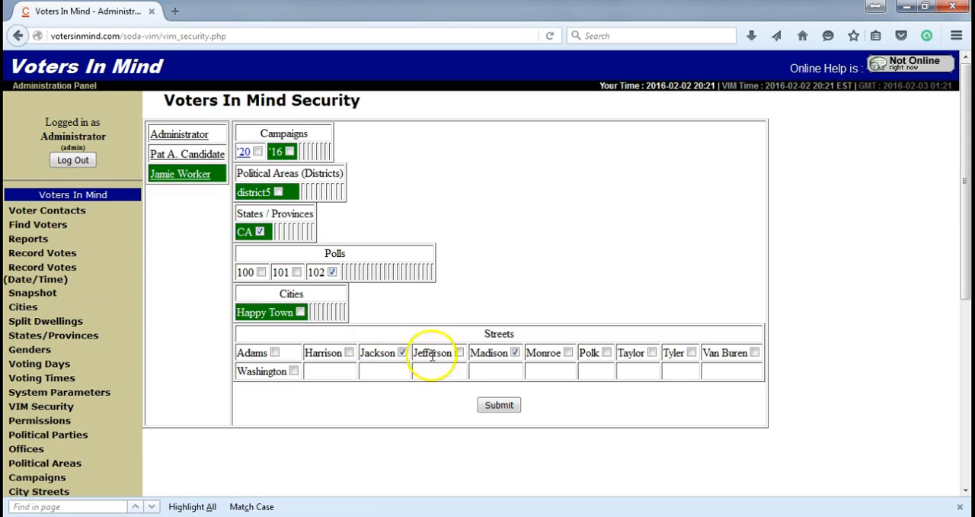
{"action": "left_click", "coordinate": [499, 406]}
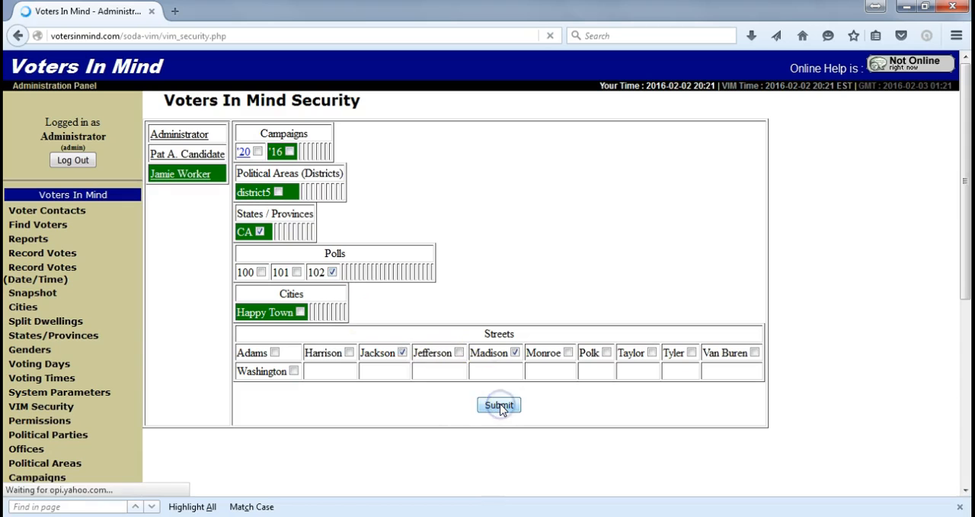
{"action": "left_click", "coordinate": [176, 136]}
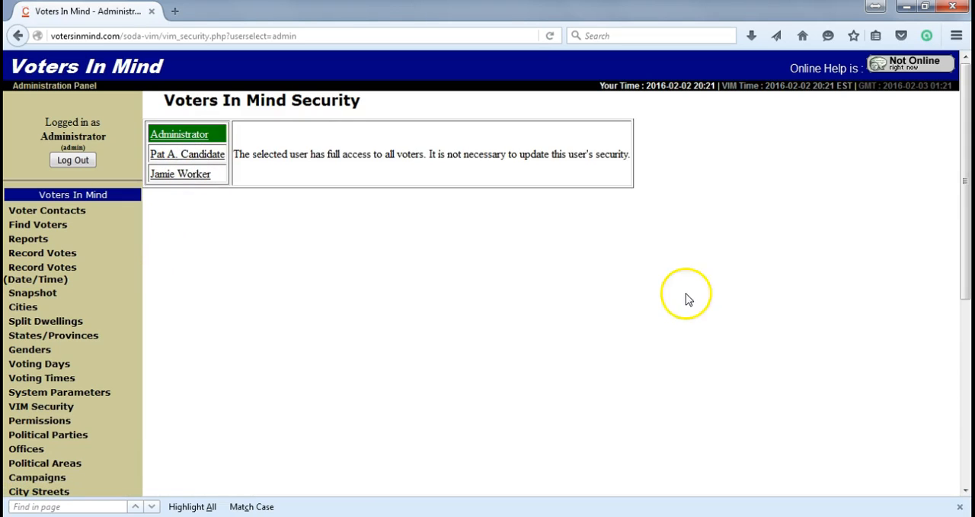
Step: In Voting Blocks, start a new entry with block code "church" and description "Church Goers"
{"action": "left_click_drag", "start_coordinate": [966, 181], "coordinate": [964, 239]}
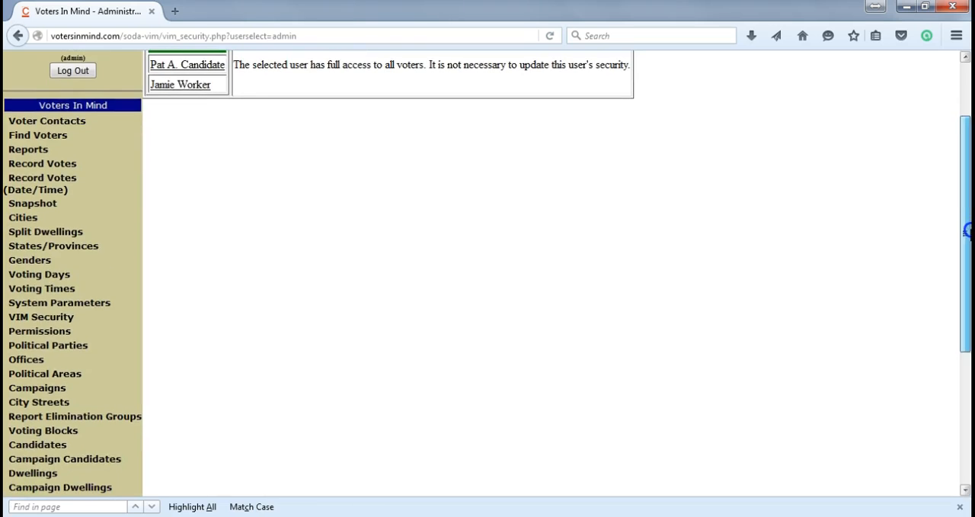
{"action": "left_click", "coordinate": [74, 431]}
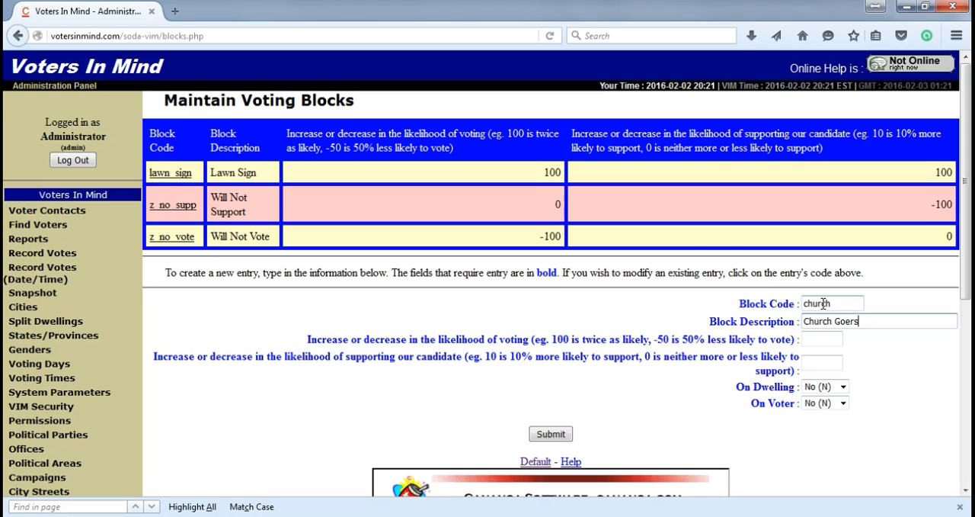
Step: Produce a Telephone List report with the Lawn Sign dwelling block selected, and return to the report options
{"action": "left_click", "coordinate": [35, 239]}
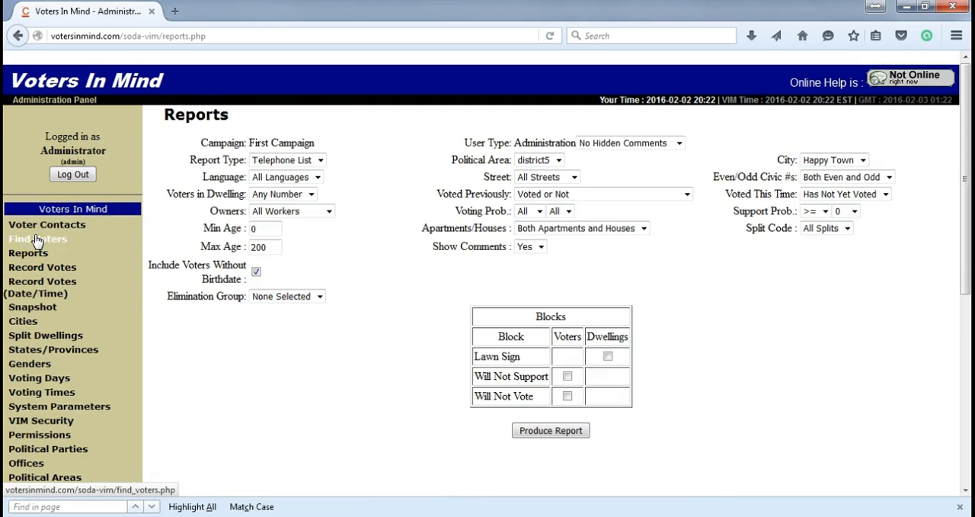
{"action": "left_click", "coordinate": [609, 356]}
{"action": "left_click", "coordinate": [550, 431]}
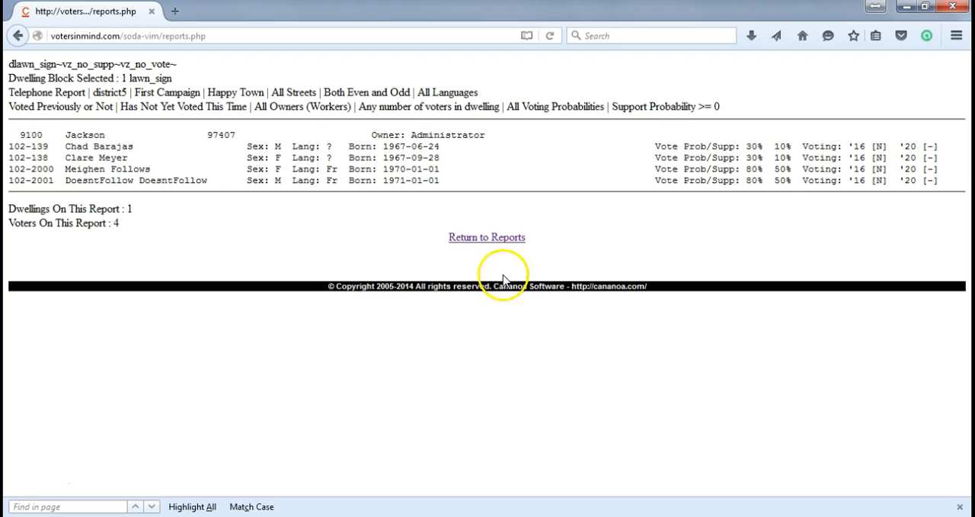
{"action": "left_click", "coordinate": [493, 242]}
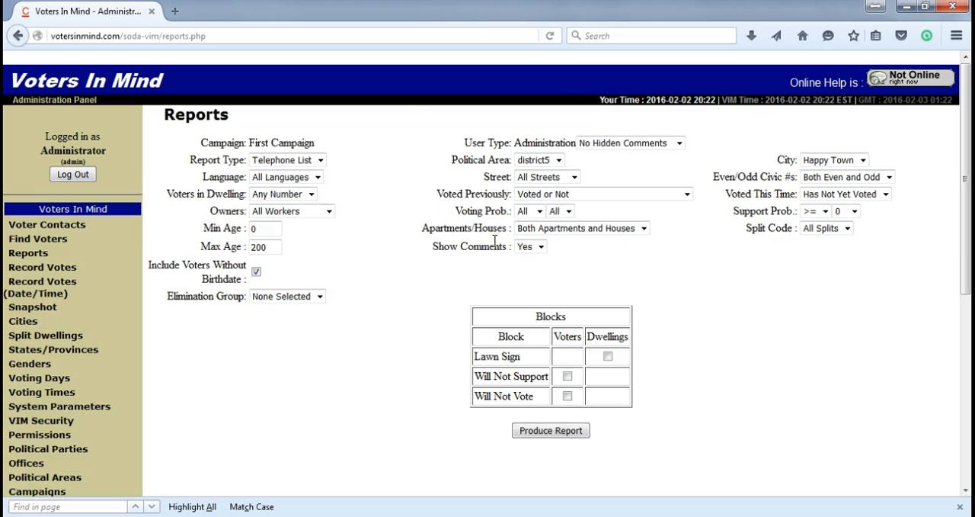
Step: In Voter Contacts, open Monroe's thirteenth listed dwelling, set the first voter's vote probability to 8 and support probability to 2, and submit
{"action": "left_click", "coordinate": [61, 225]}
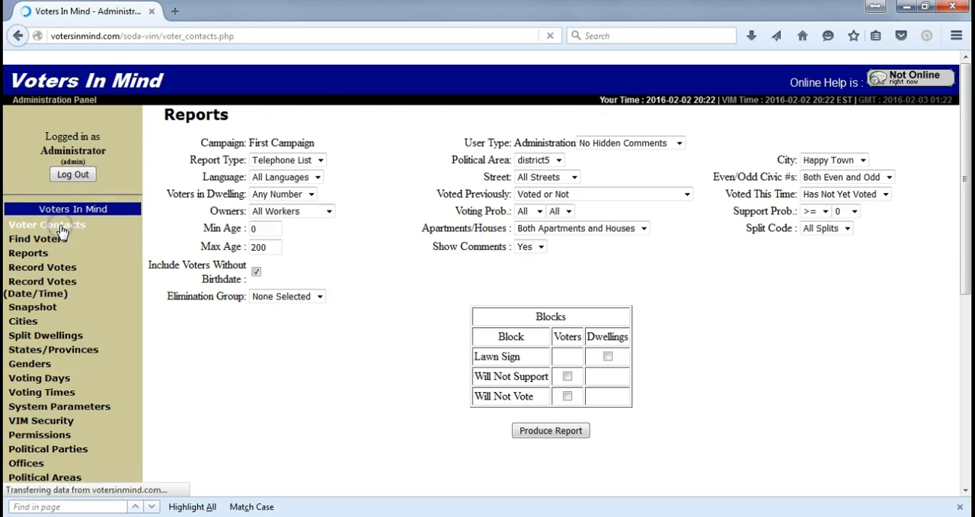
{"action": "left_click", "coordinate": [550, 190]}
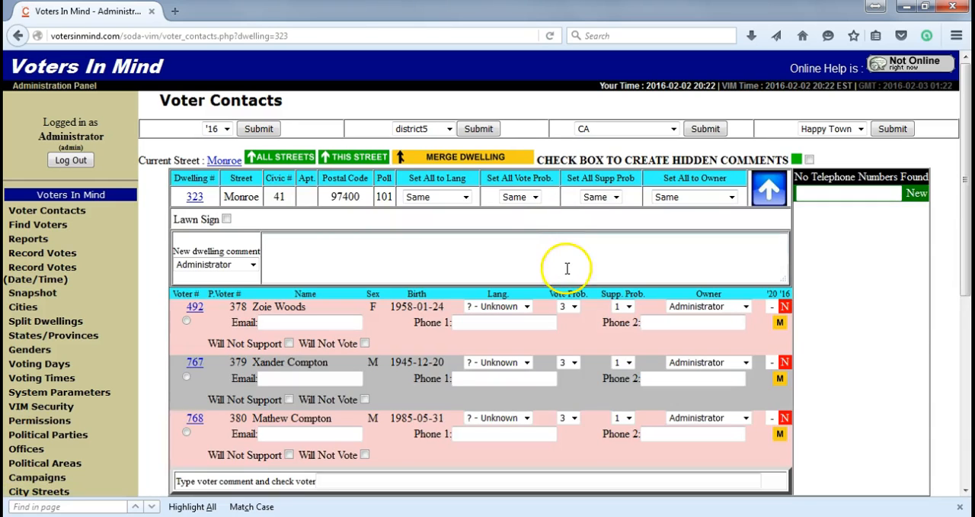
{"action": "left_click", "coordinate": [572, 307]}
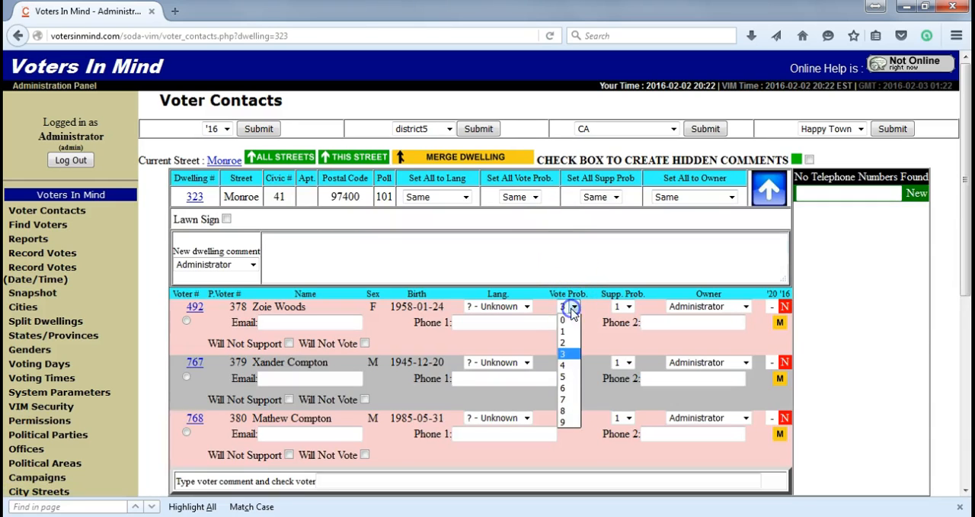
{"action": "left_click", "coordinate": [568, 411]}
{"action": "left_click", "coordinate": [626, 305]}
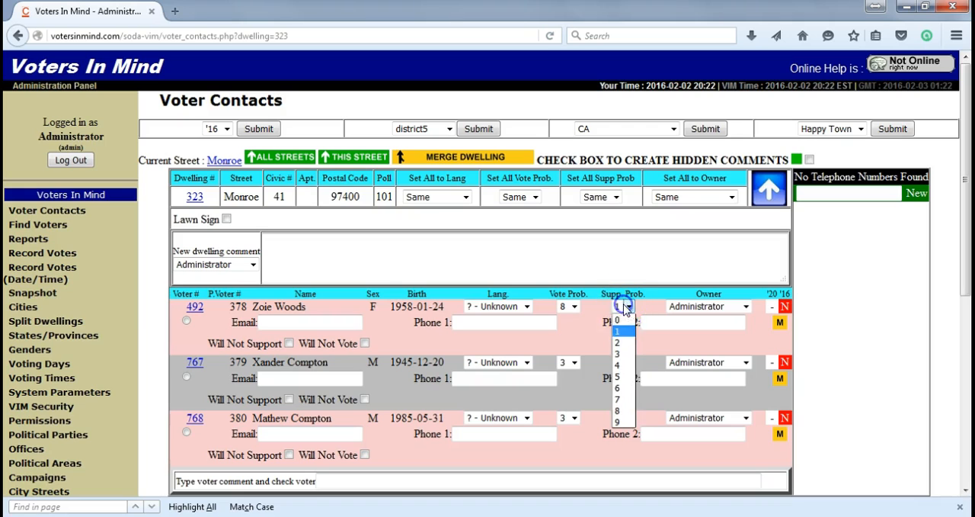
{"action": "left_click", "coordinate": [623, 338]}
{"action": "scroll", "coordinate": [961, 324], "scroll_direction": "down", "scroll_amount": 5}
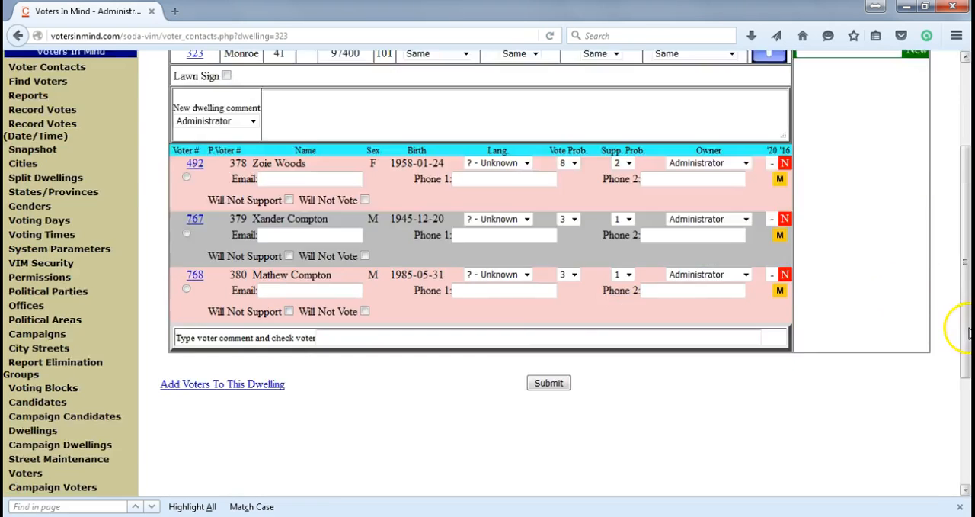
{"action": "left_click", "coordinate": [548, 200]}
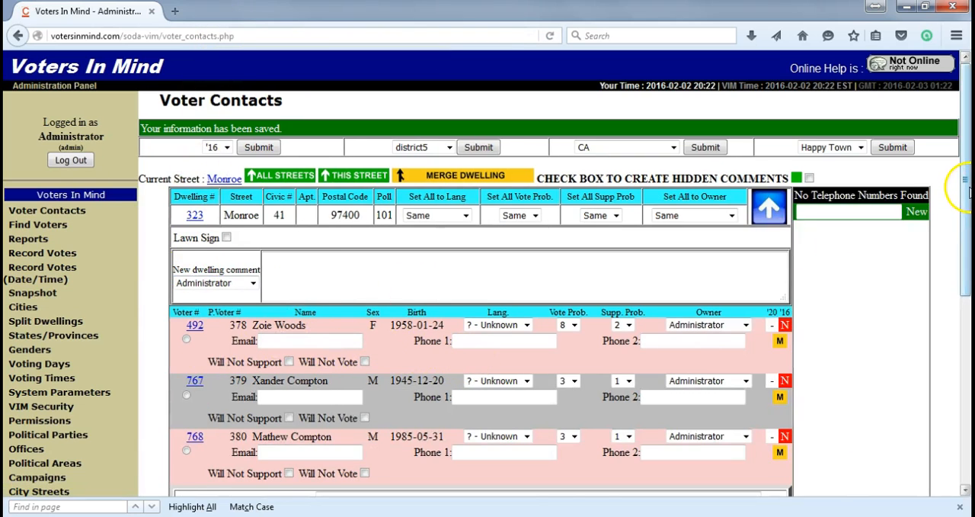
{"action": "scroll", "coordinate": [968, 190], "scroll_direction": "down", "scroll_amount": 2}
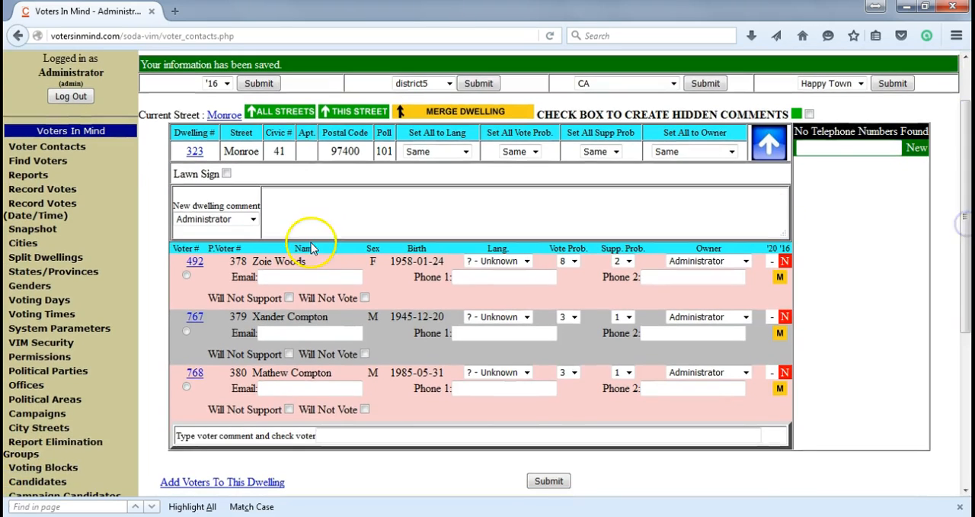
{"action": "left_click", "coordinate": [36, 228]}
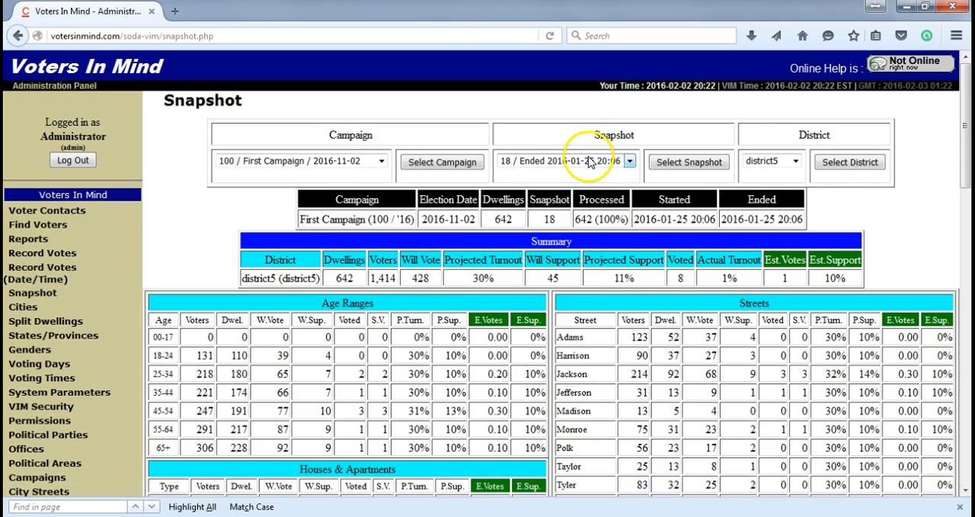
{"action": "left_click", "coordinate": [571, 161]}
{"action": "left_click", "coordinate": [576, 176]}
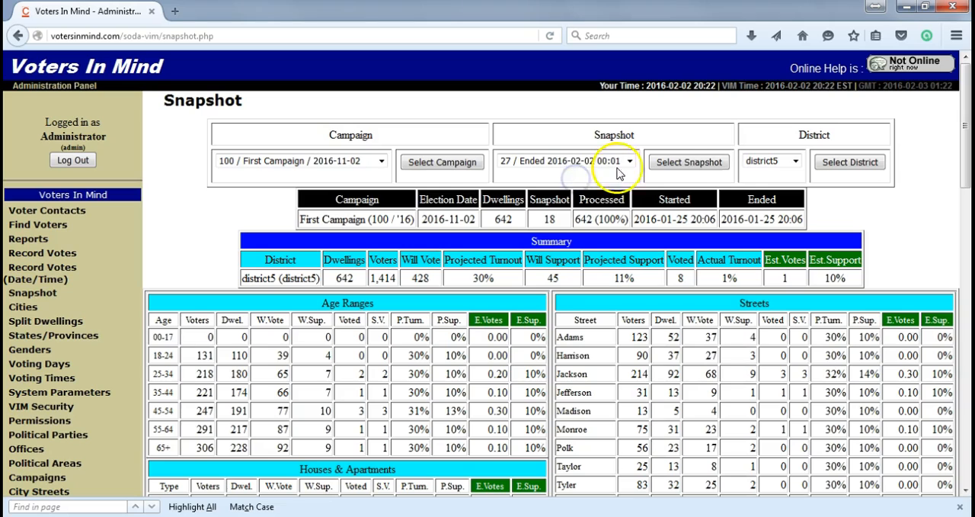
{"action": "left_click", "coordinate": [675, 166]}
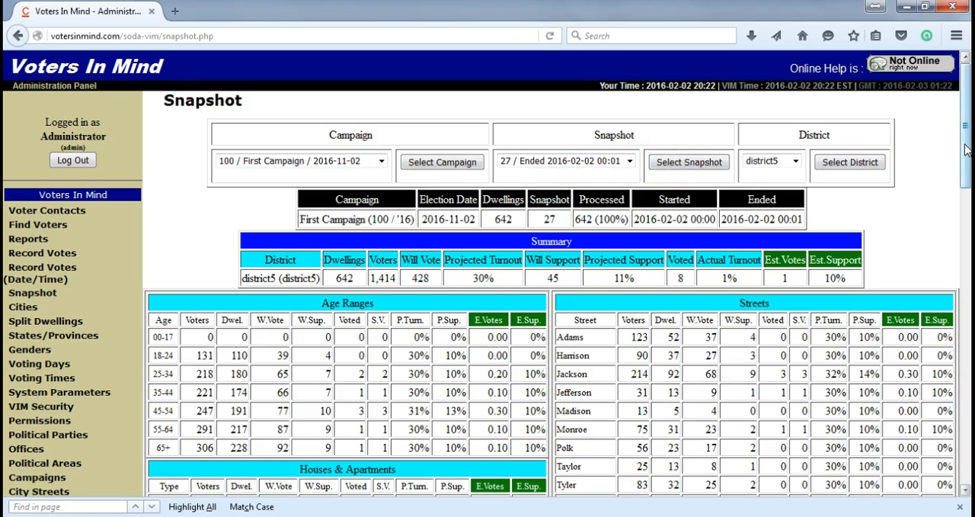
{"action": "left_click_drag", "start_coordinate": [966, 189], "coordinate": [966, 241]}
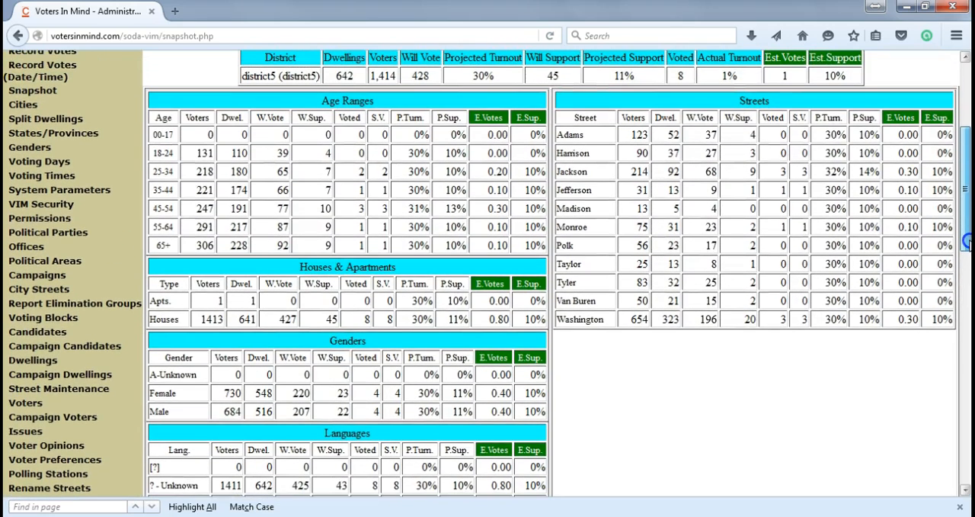
Step: View the campaigns maintenance page and switch to the SODA Administration and Security module
{"action": "left_click", "coordinate": [61, 281]}
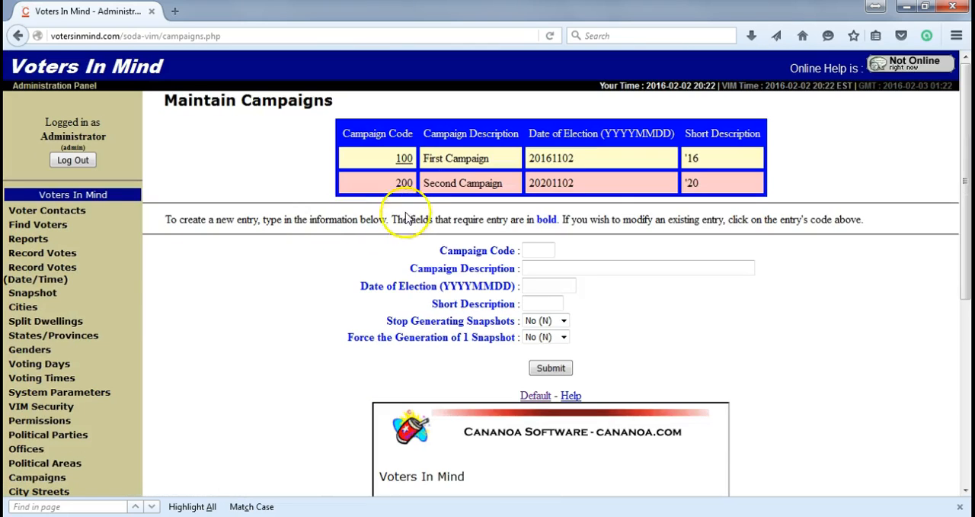
{"action": "left_click_drag", "start_coordinate": [966, 169], "coordinate": [966, 364]}
{"action": "left_click", "coordinate": [74, 462]}
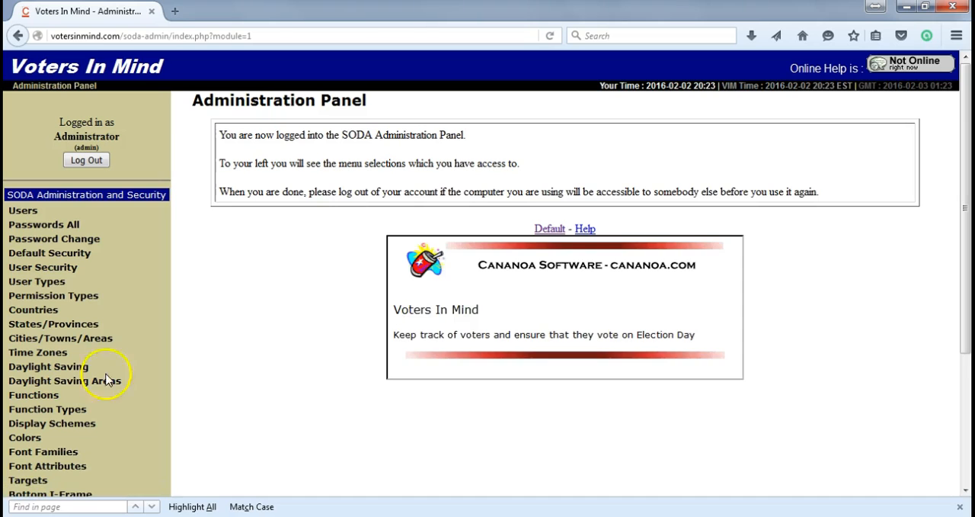
Step: View the user accounts list and the page for maintaining all users' passwords
{"action": "left_click", "coordinate": [24, 211]}
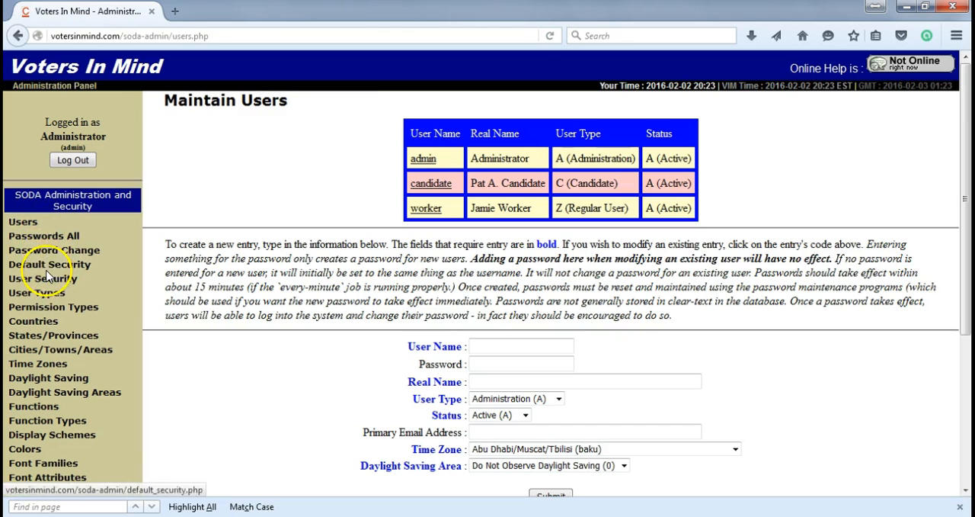
{"action": "left_click", "coordinate": [44, 235]}
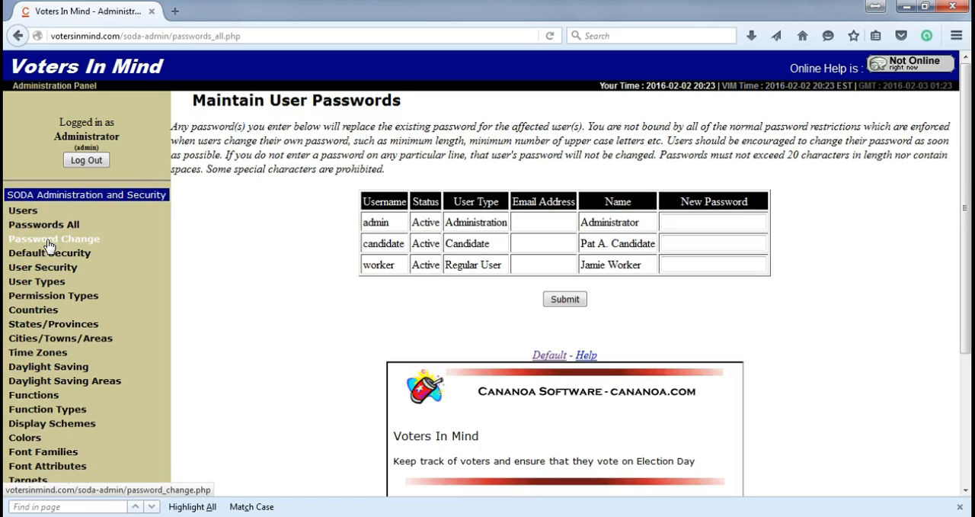
Step: Open Default Security and view page 7 of the function permissions by user type
{"action": "left_click", "coordinate": [55, 260]}
{"action": "left_click", "coordinate": [55, 257]}
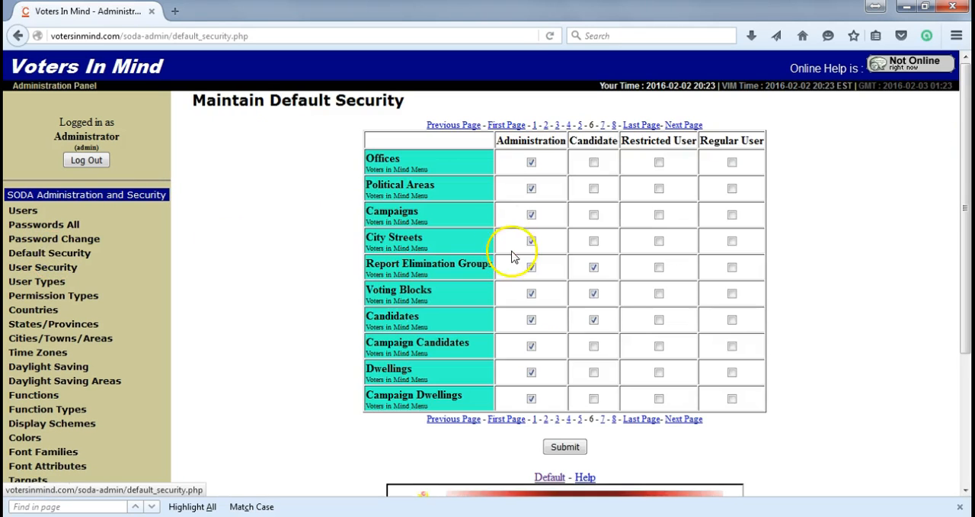
{"action": "left_click", "coordinate": [603, 419]}
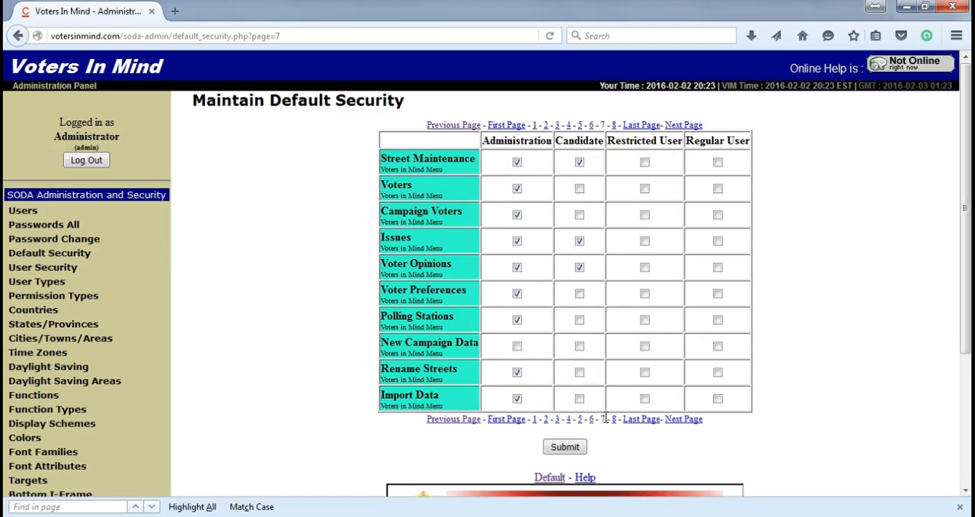
Step: Open User Security and look over each user's function permissions and the module's remaining functions
{"action": "left_click", "coordinate": [58, 275]}
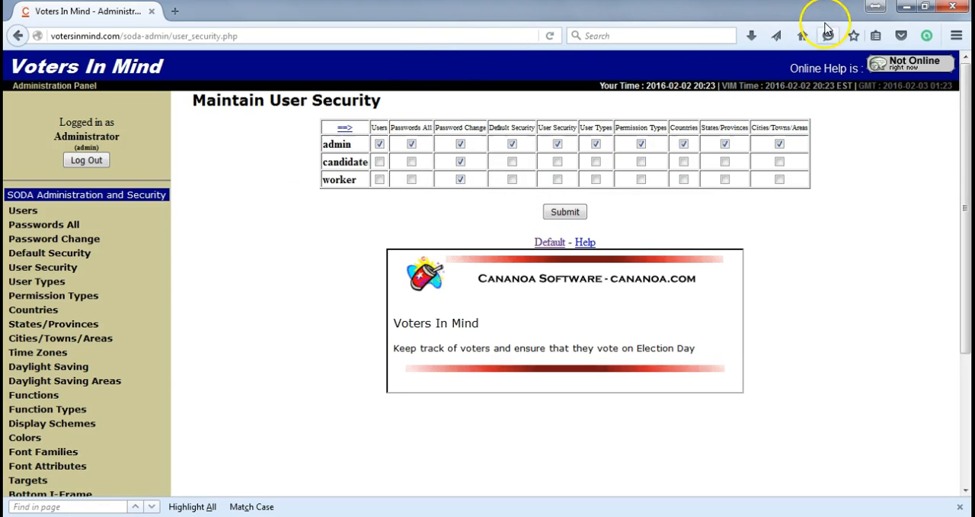
{"action": "left_click_drag", "start_coordinate": [962, 111], "coordinate": [961, 218]}
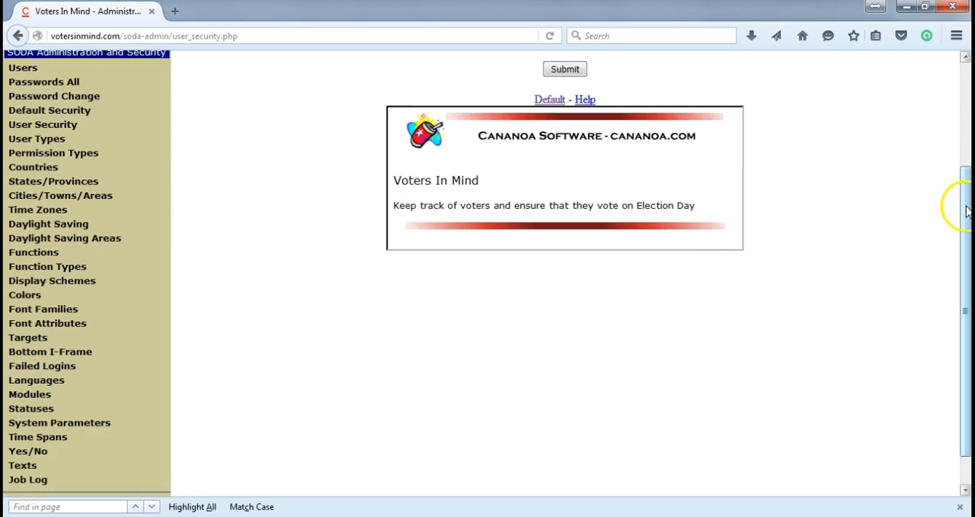
{"action": "left_click_drag", "start_coordinate": [966, 210], "coordinate": [966, 326]}
{"action": "left_click_drag", "start_coordinate": [966, 237], "coordinate": [966, 94]}
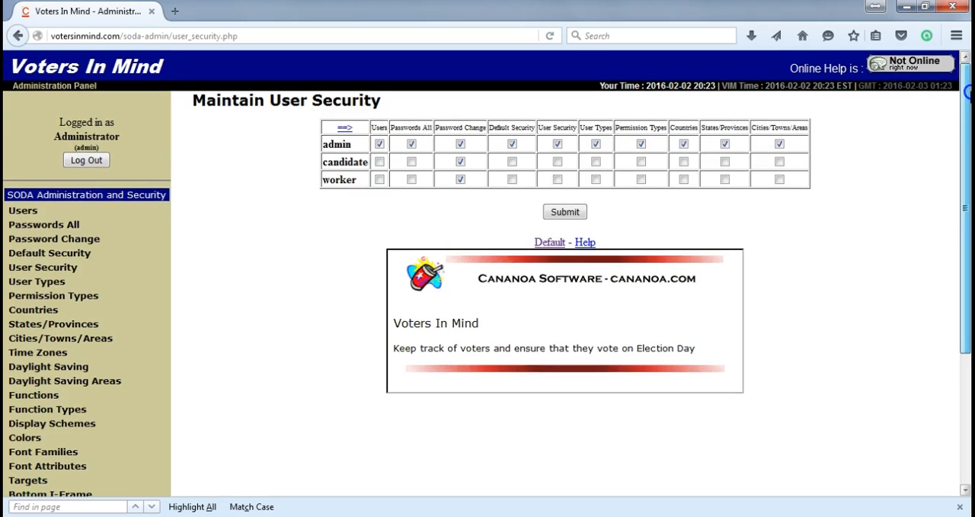